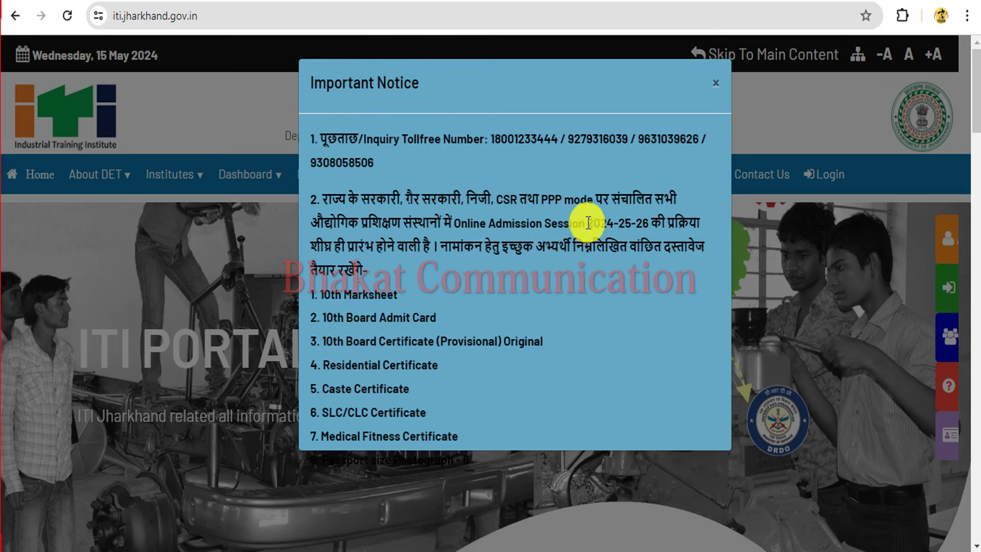
Read the Important Notice about the 2024-25-26 online admission session and the documents required for it
left_click_drag(588, 223, 665, 225)
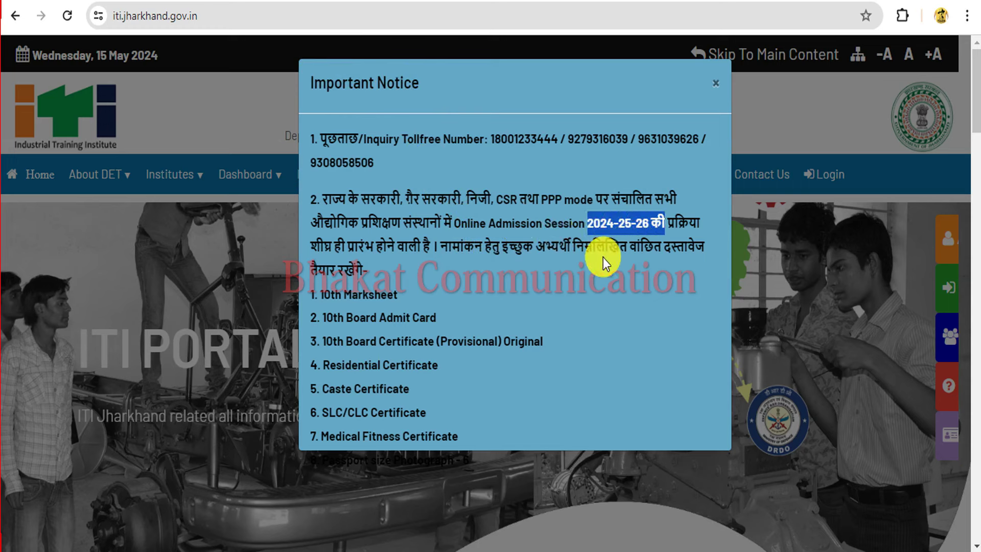
left_click(456, 296)
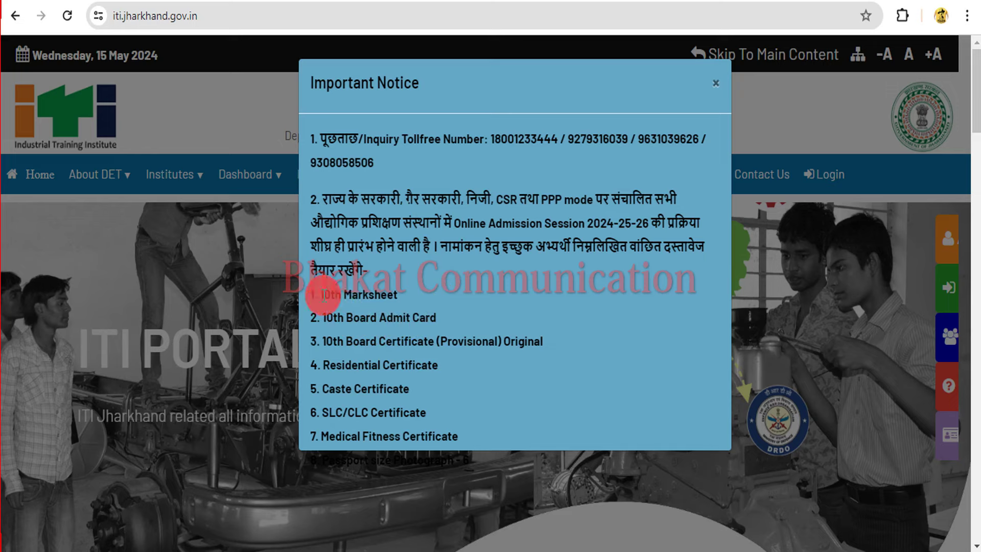
left_click_drag(324, 292, 437, 423)
left_click(490, 358)
scroll(489, 358, "down", 5)
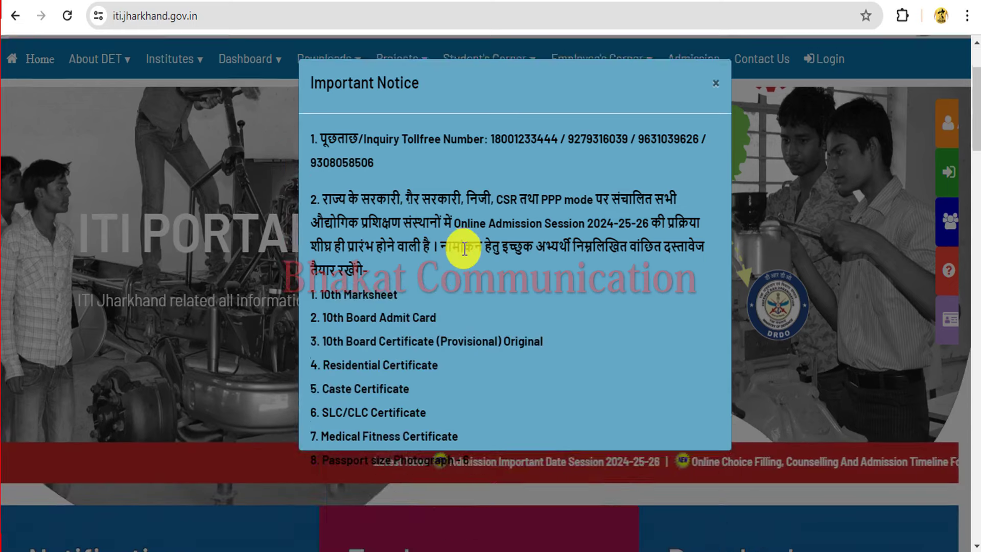
scroll(458, 324, "up", 5)
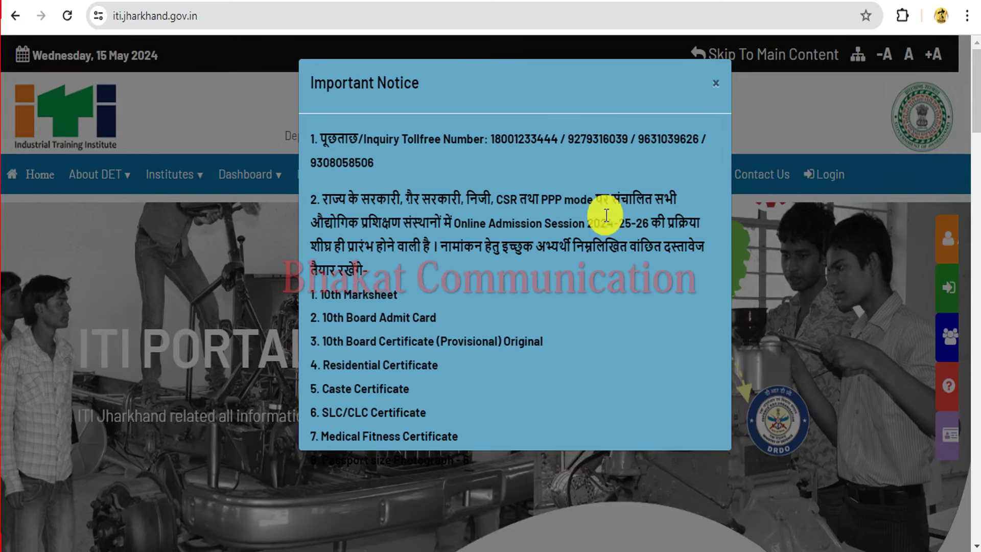
Close the Important Notice and open the site's online ITI Admission page
left_click(715, 83)
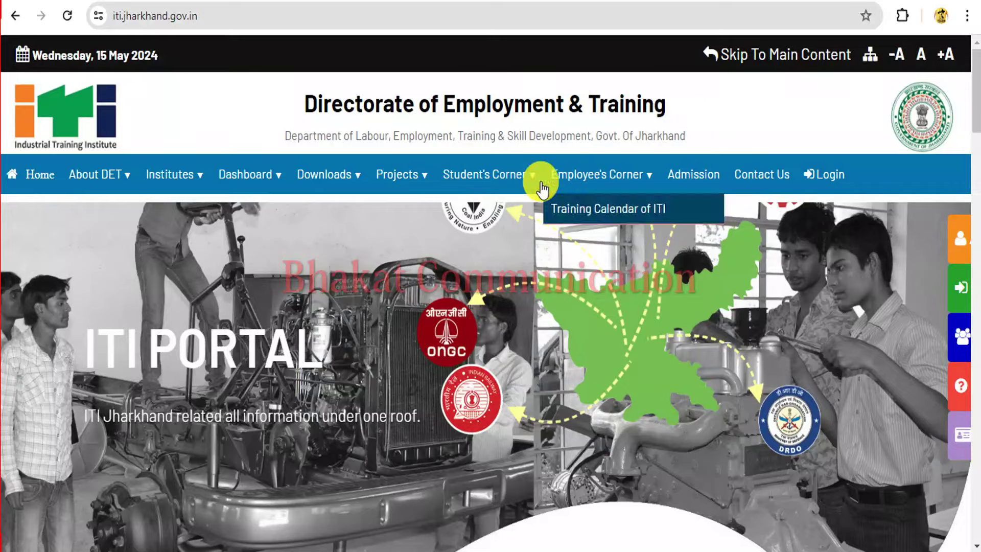
mouse_move(663, 171)
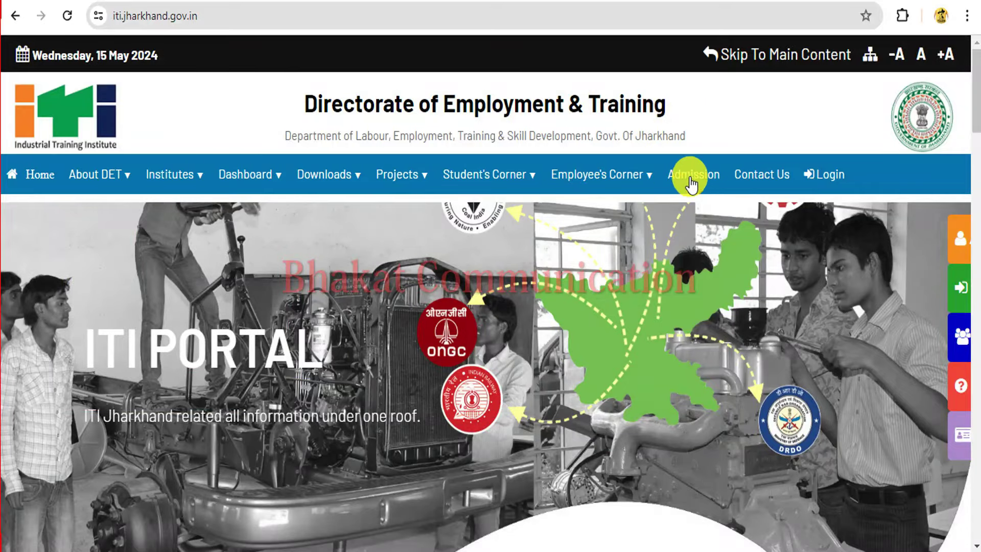
left_click(685, 181)
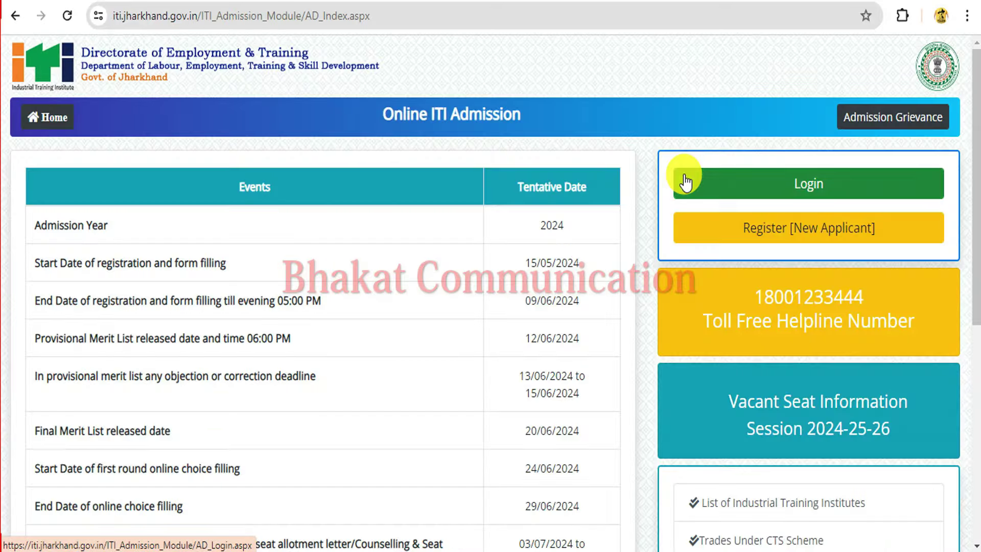
Examine the admission schedule's events and tentative dates, including the registration start and end, merit lists, choice filling and admission
scroll(613, 215, "down", 7)
scroll(600, 251, "up", 7)
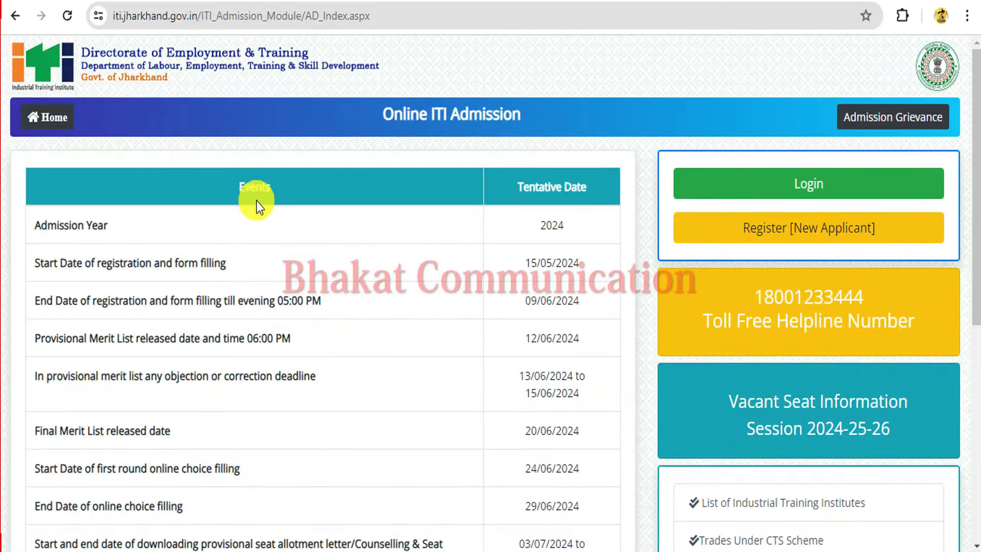
left_click_drag(234, 188, 354, 199)
left_click_drag(517, 188, 588, 190)
left_click(596, 259)
scroll(516, 241, "down", 4)
scroll(517, 250, "down", 2)
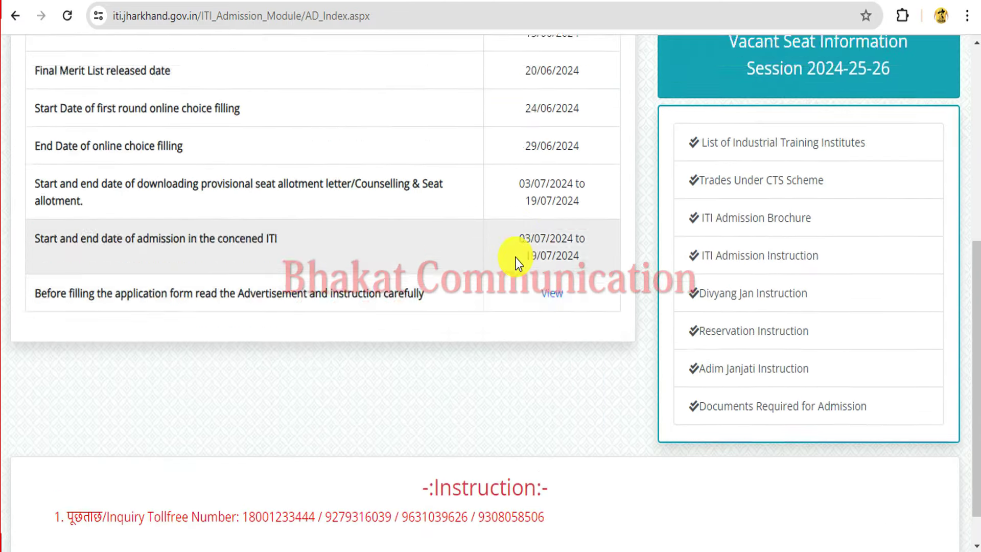
scroll(516, 258, "up", 6)
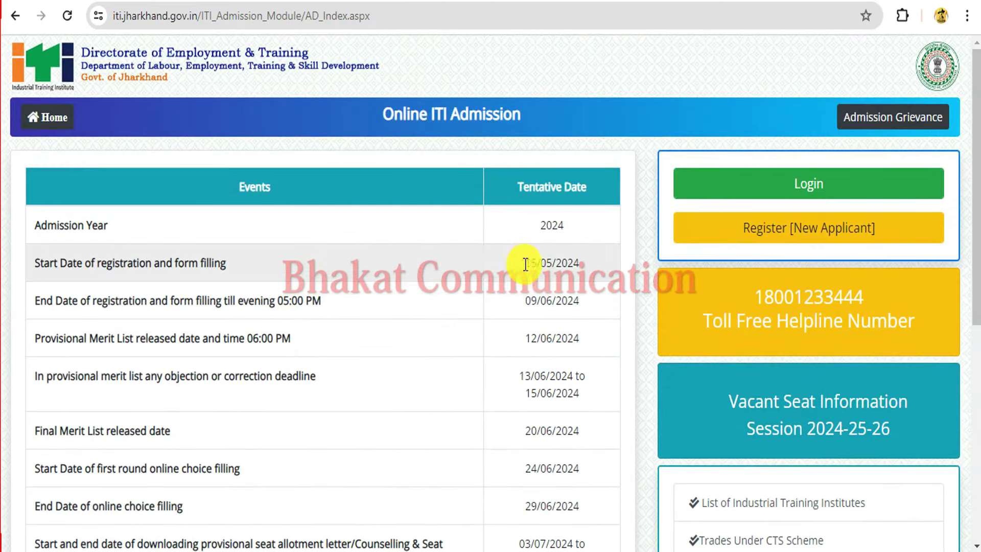
left_click_drag(526, 300, 574, 302)
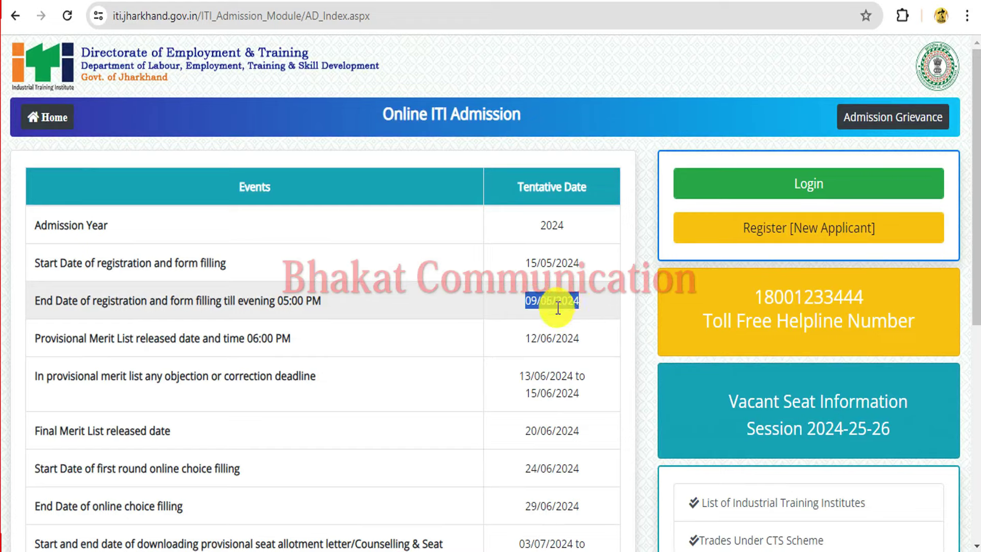
left_click(458, 351)
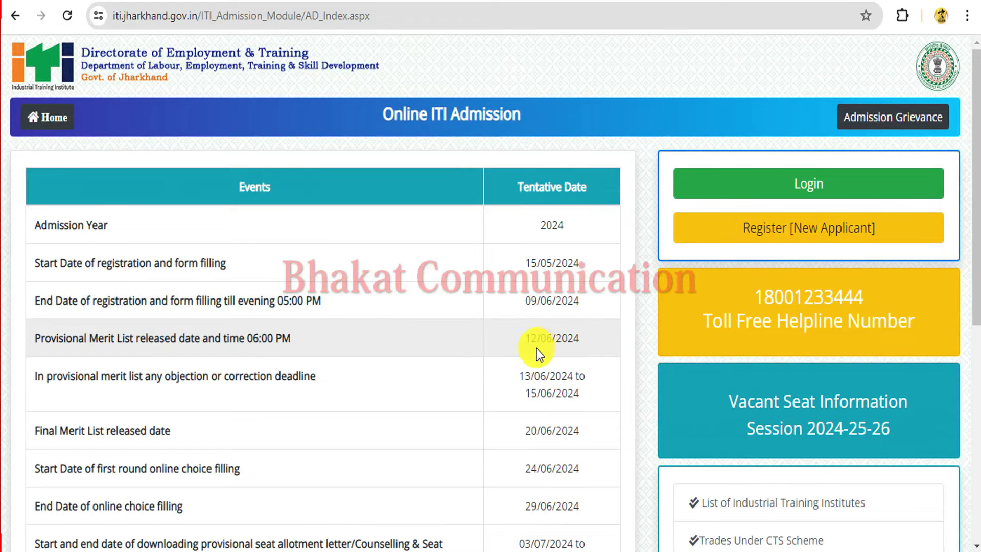
scroll(403, 324, "down", 5)
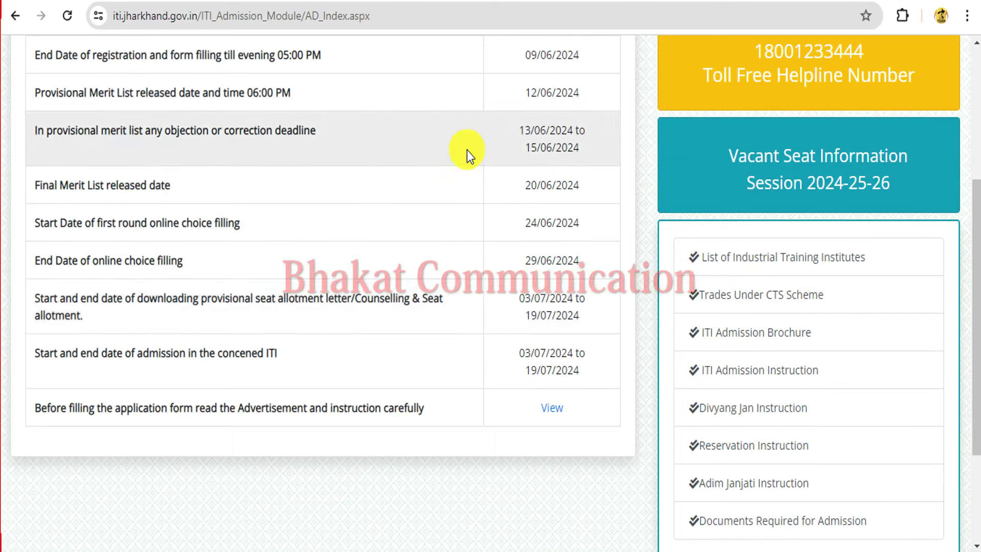
scroll(455, 329, "up", 5)
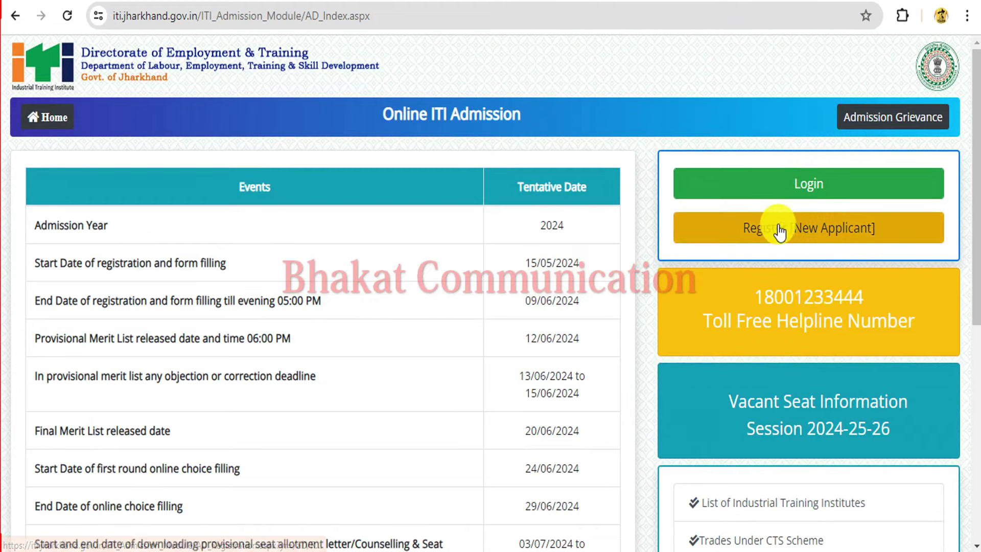
Open the registration form for new applicants and look over its required fields and the registration year
left_click(815, 234)
scroll(587, 280, "down", 2)
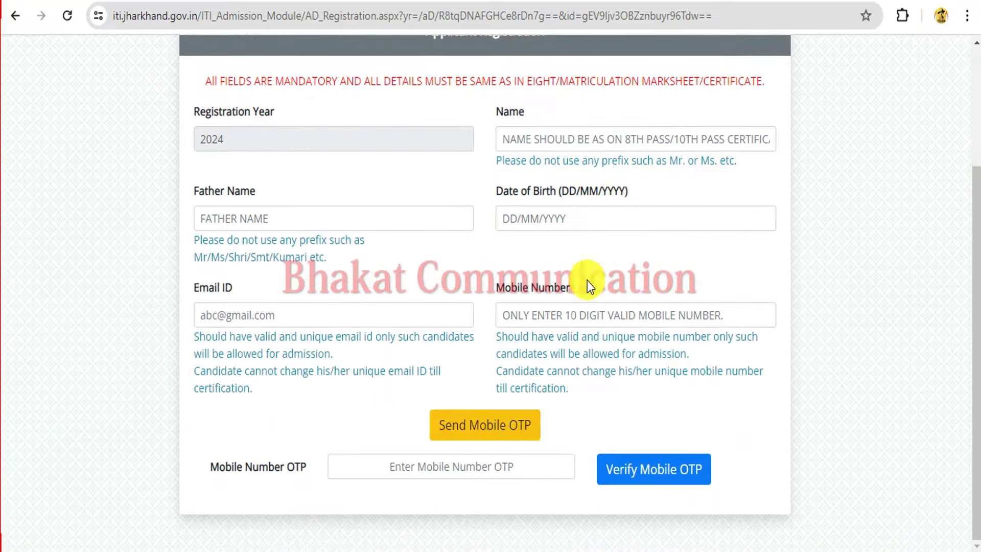
scroll(592, 305, "up", 3)
scroll(588, 302, "down", 3)
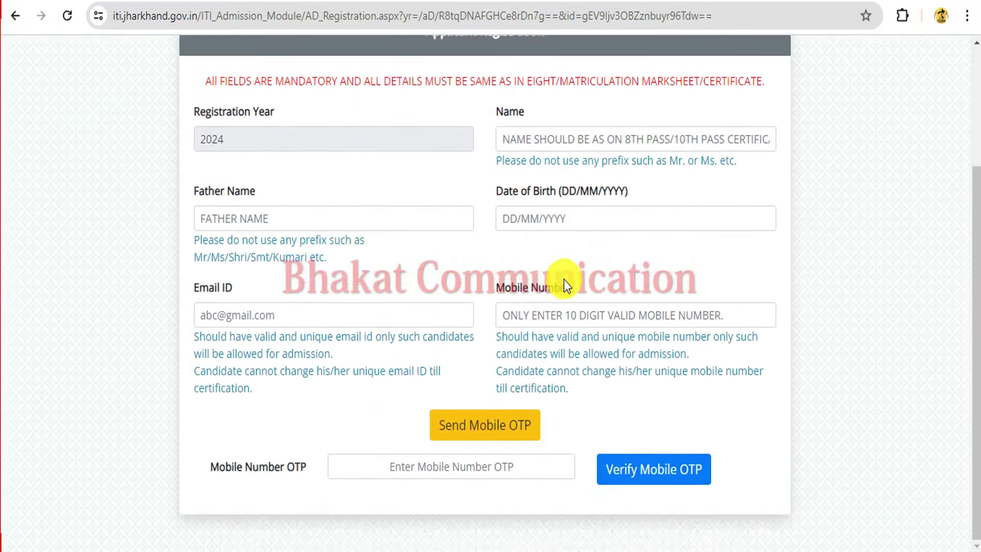
scroll(564, 281, "up", 3)
left_click_drag(421, 204, 575, 197)
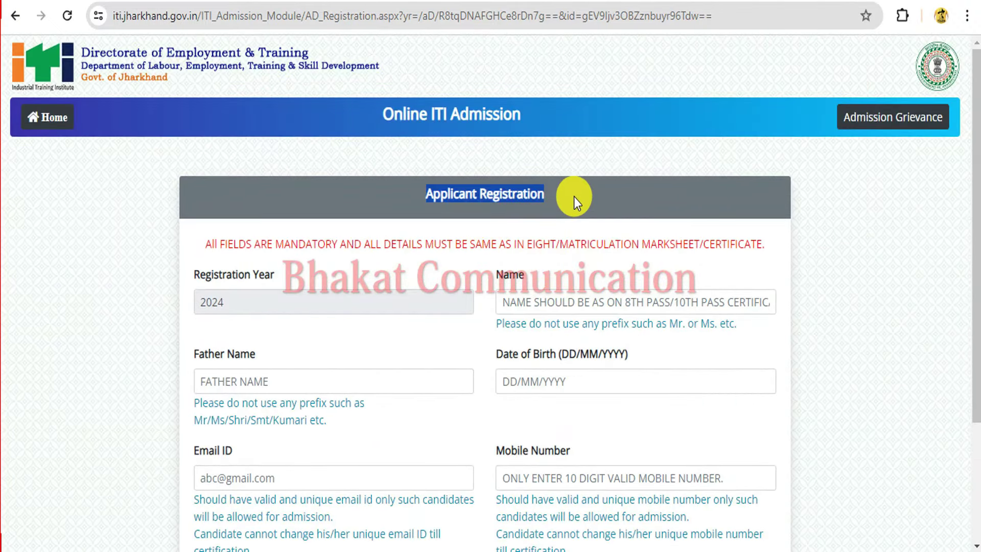
left_click(592, 192)
scroll(426, 206, "down", 3)
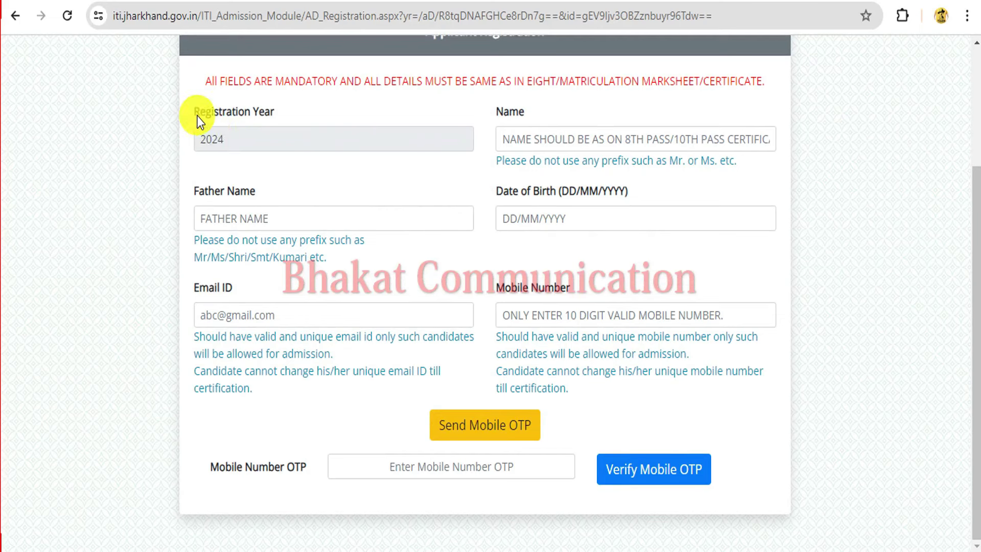
left_click_drag(197, 122, 286, 124)
left_click(276, 143)
Enter the sample text NAME as the applicant's name and FATHE as the father's name, without any prefix
left_click(523, 145)
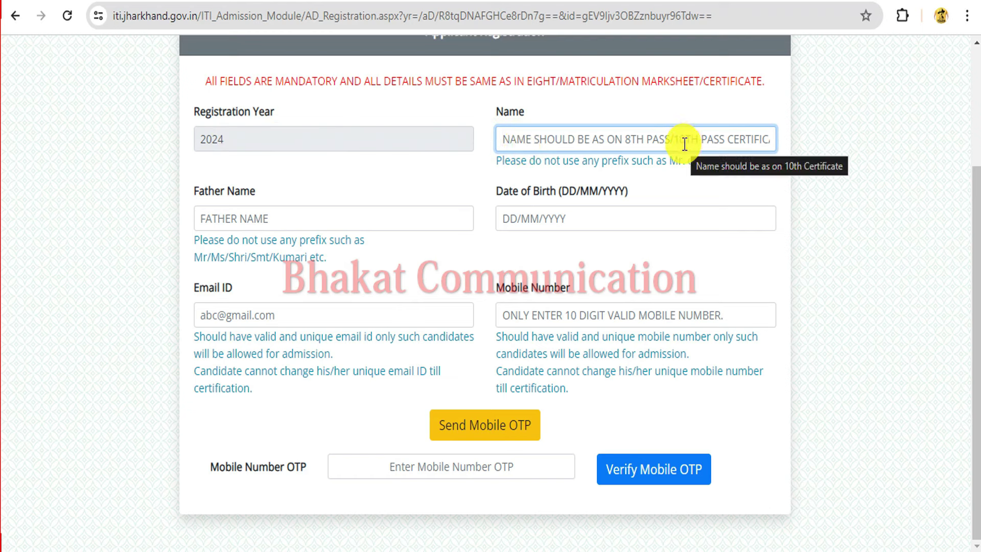
left_click_drag(496, 120, 541, 142)
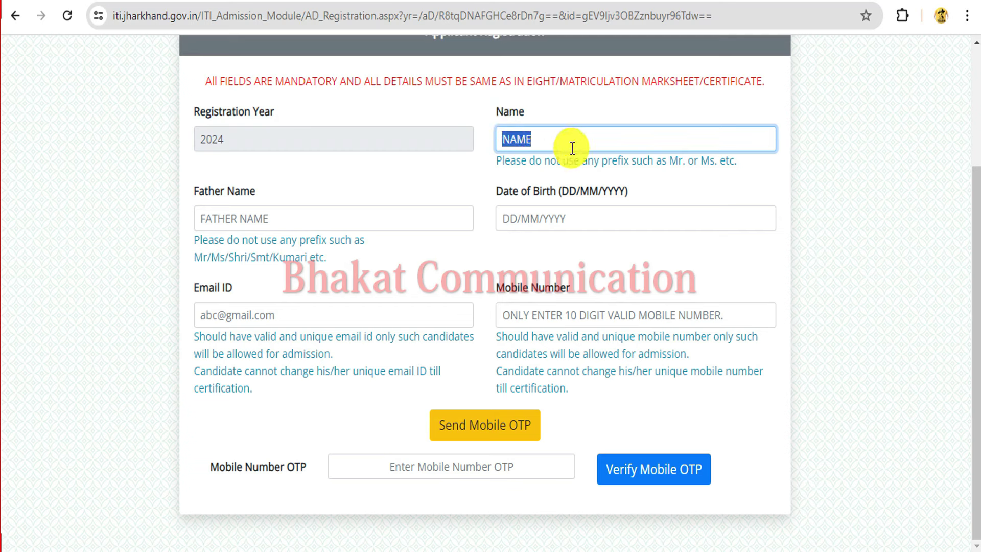
left_click(533, 176)
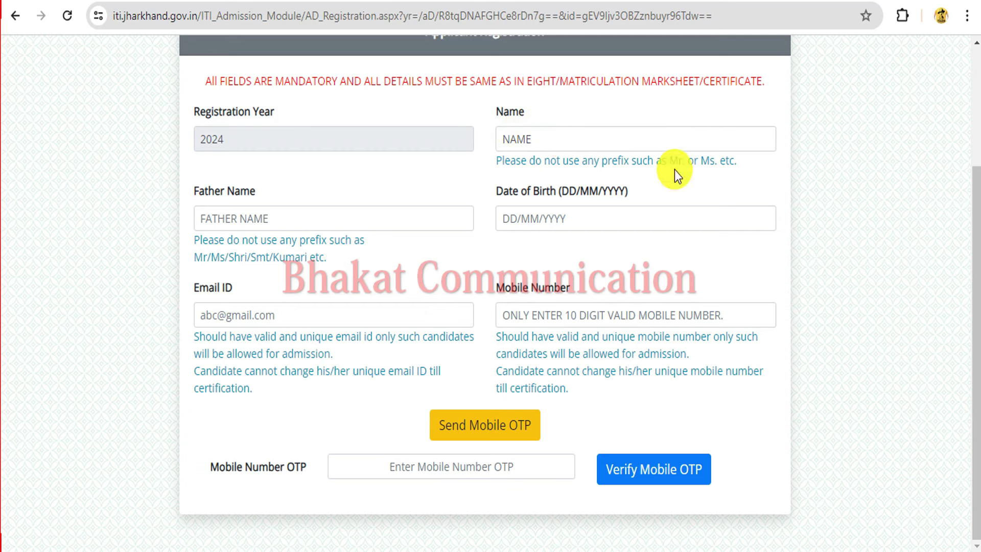
left_click_drag(667, 160, 704, 164)
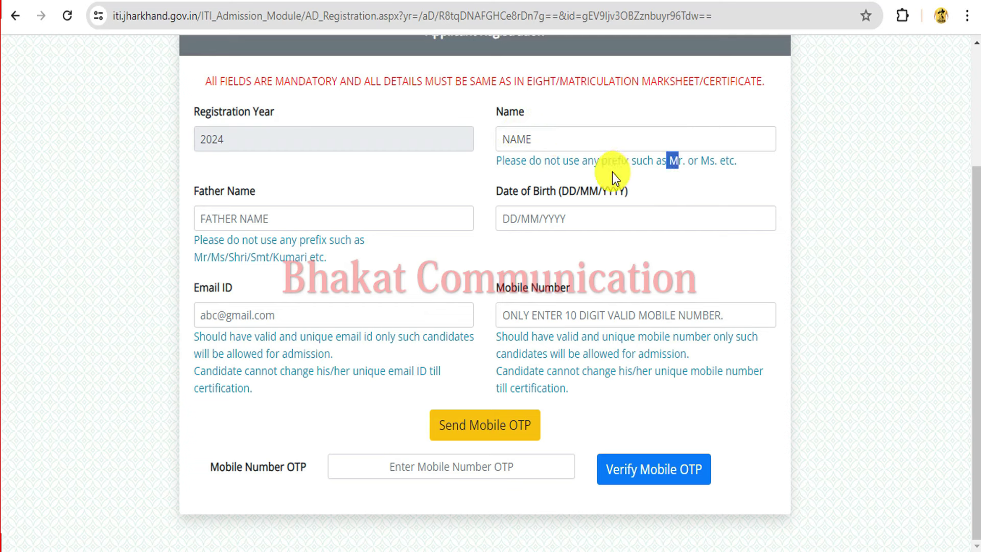
left_click(668, 191)
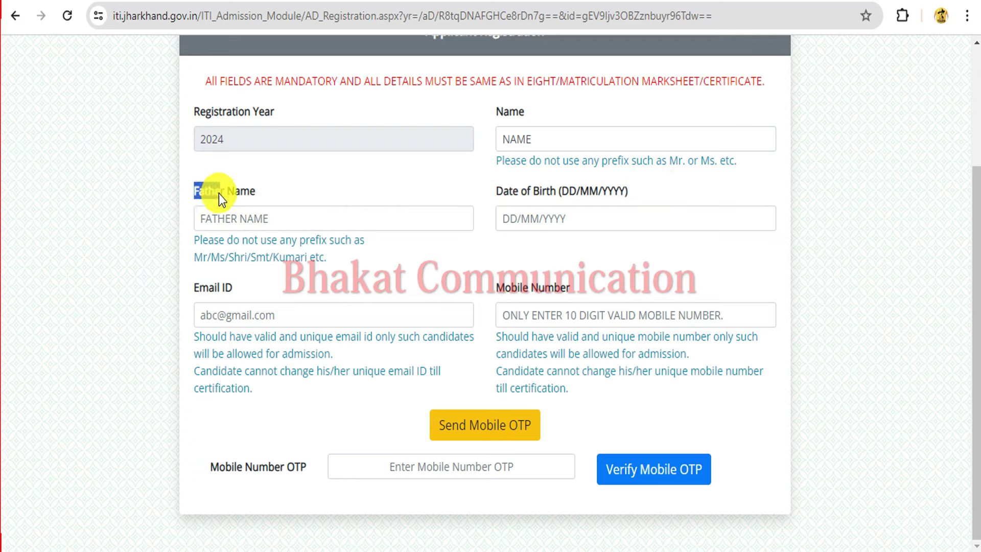
left_click_drag(219, 195, 228, 223)
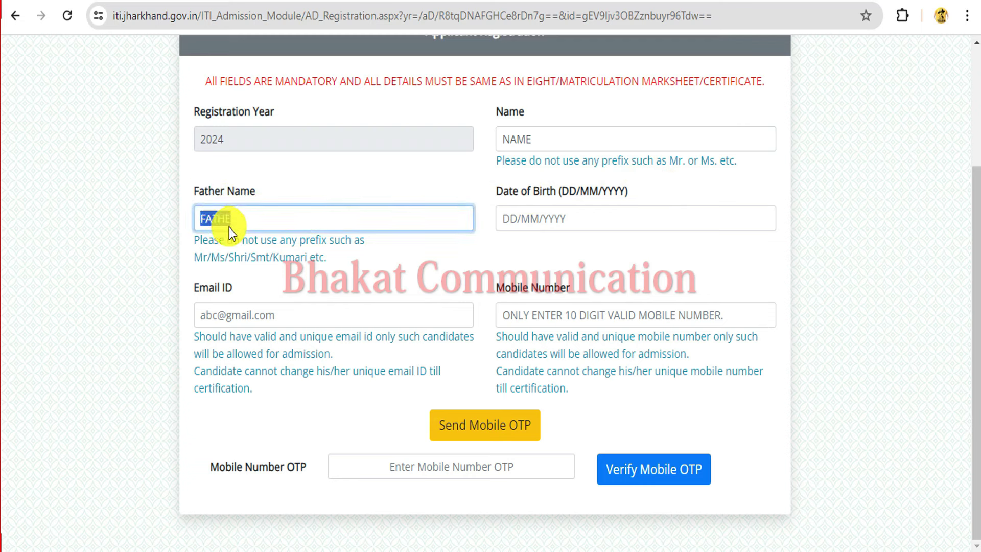
Set the applicant's date of birth by choosing its year, month and day in the calendar
left_click(514, 218)
left_click(571, 244)
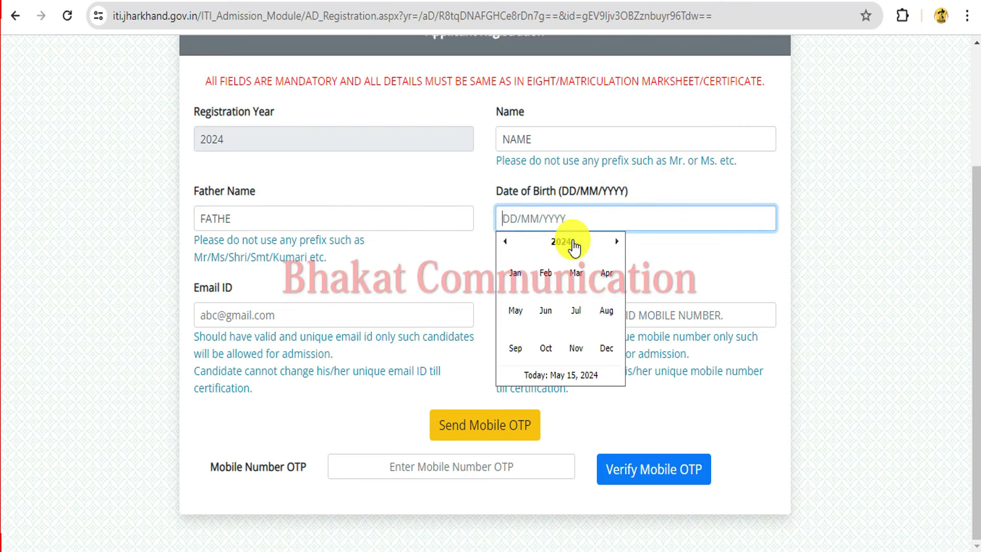
left_click(569, 244)
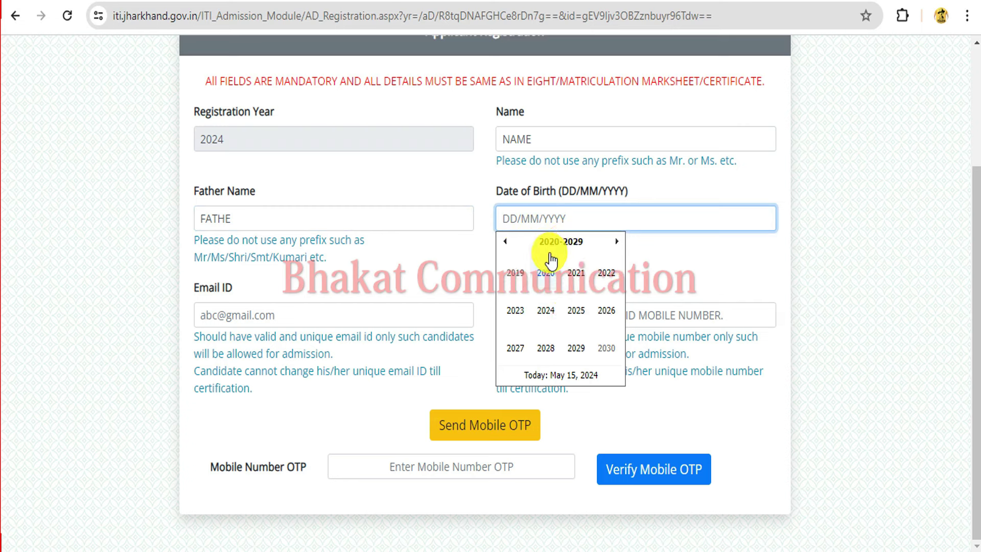
left_click(506, 242)
left_click(508, 245)
left_click(545, 276)
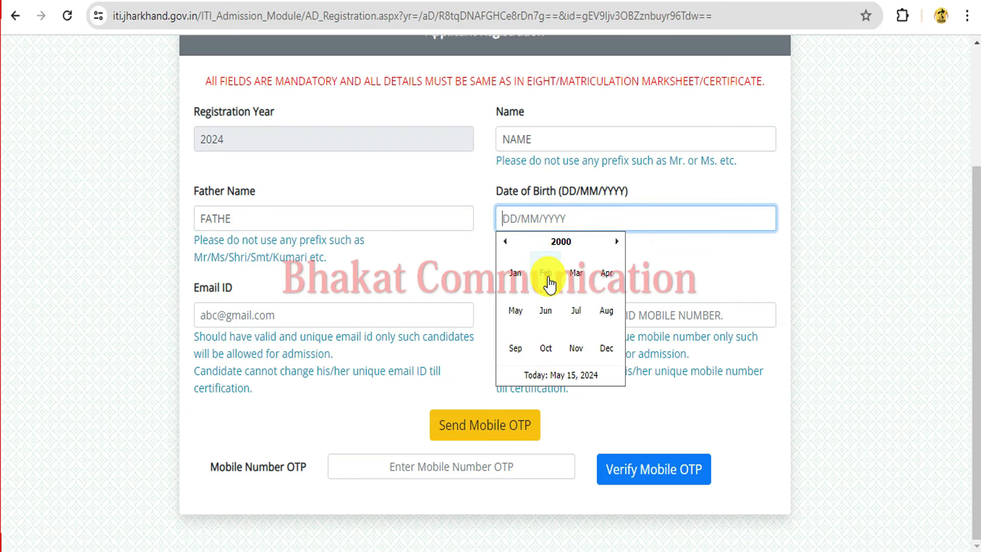
left_click(516, 273)
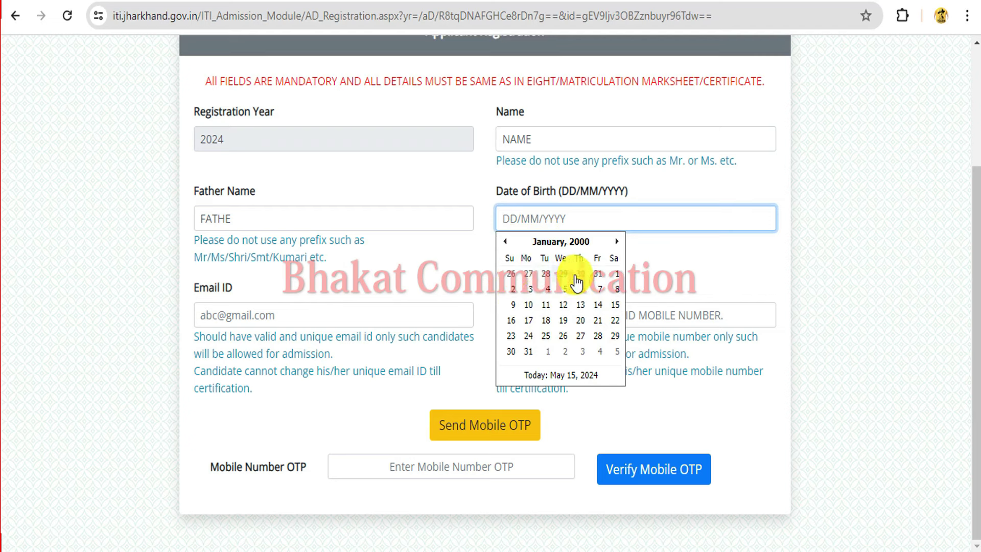
left_click(616, 276)
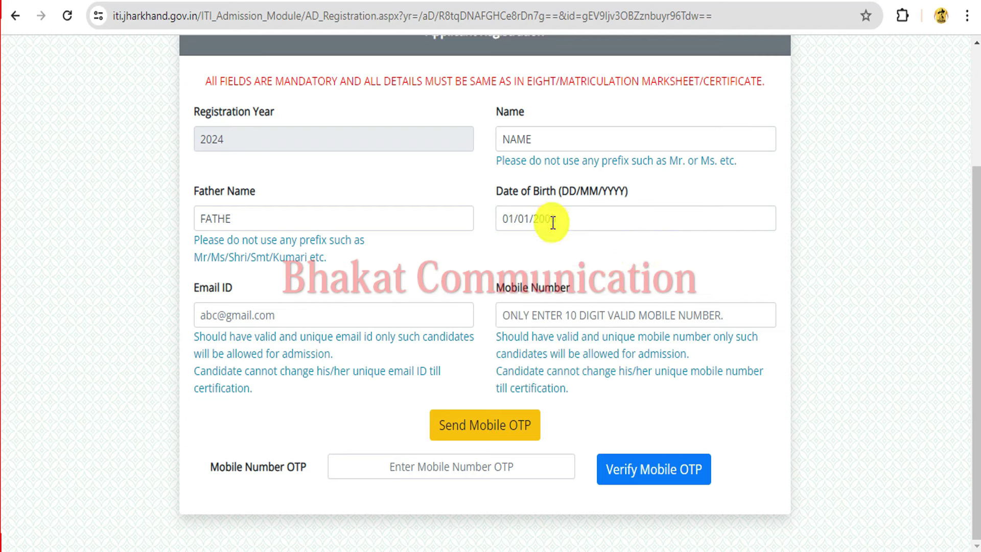
Fill in the applicant's email address and mobile number, send the mobile OTP and dismiss the message
left_click(320, 316)
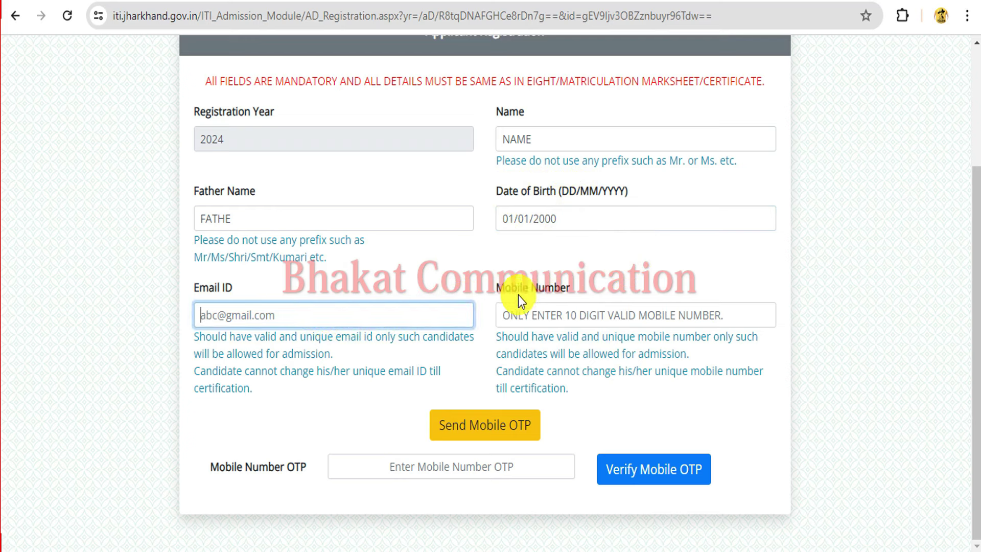
left_click(540, 310)
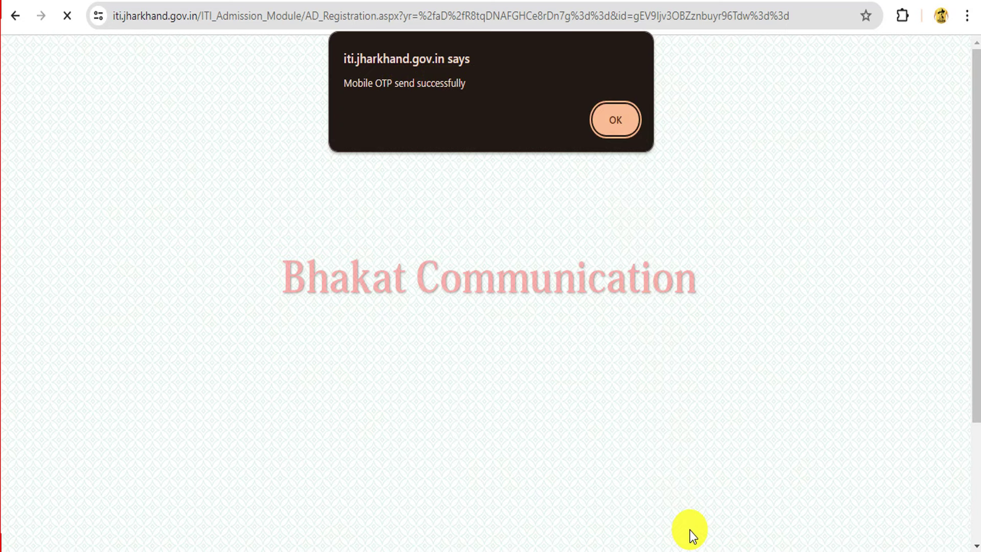
key("Return")
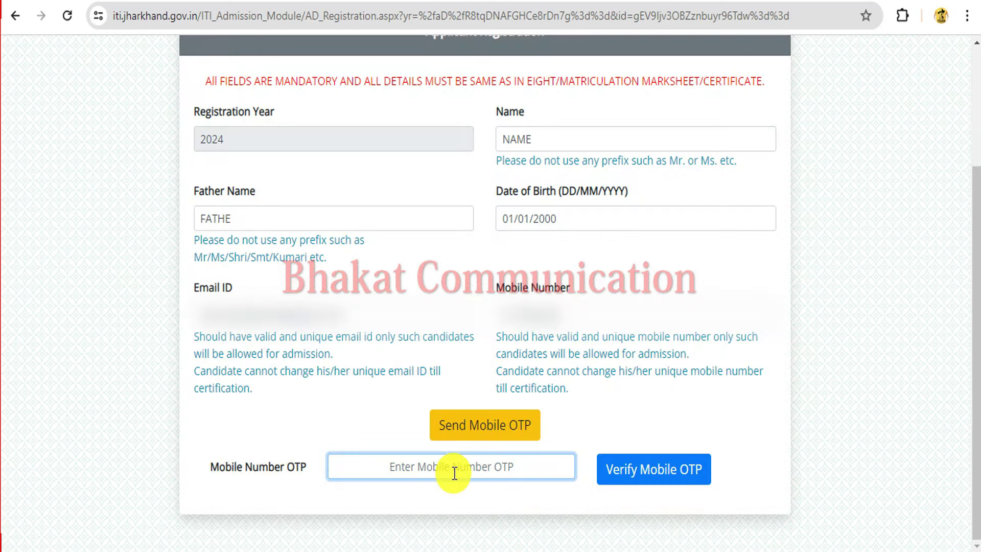
Enter the received mobile OTP, verify it and dismiss the verification message
left_click(688, 481)
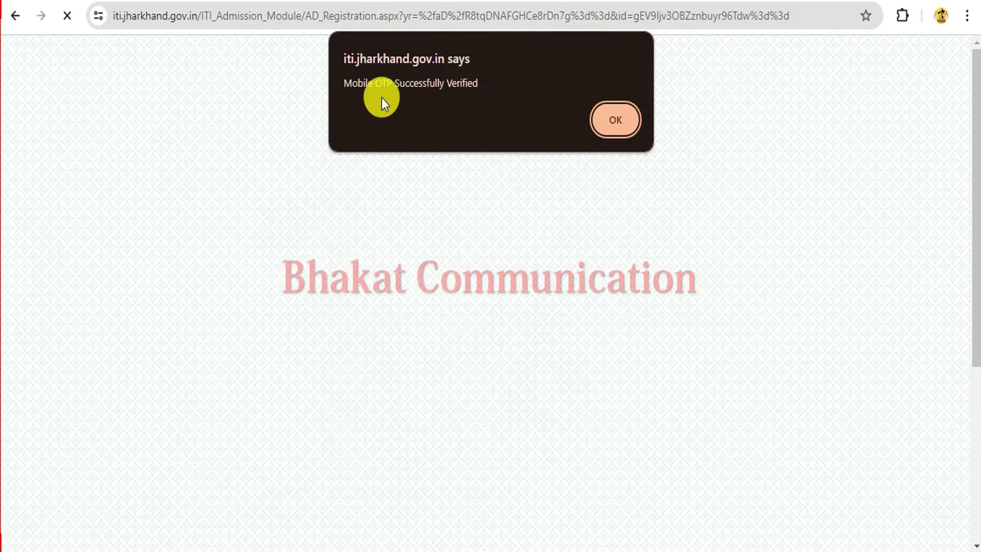
left_click_drag(359, 83, 465, 83)
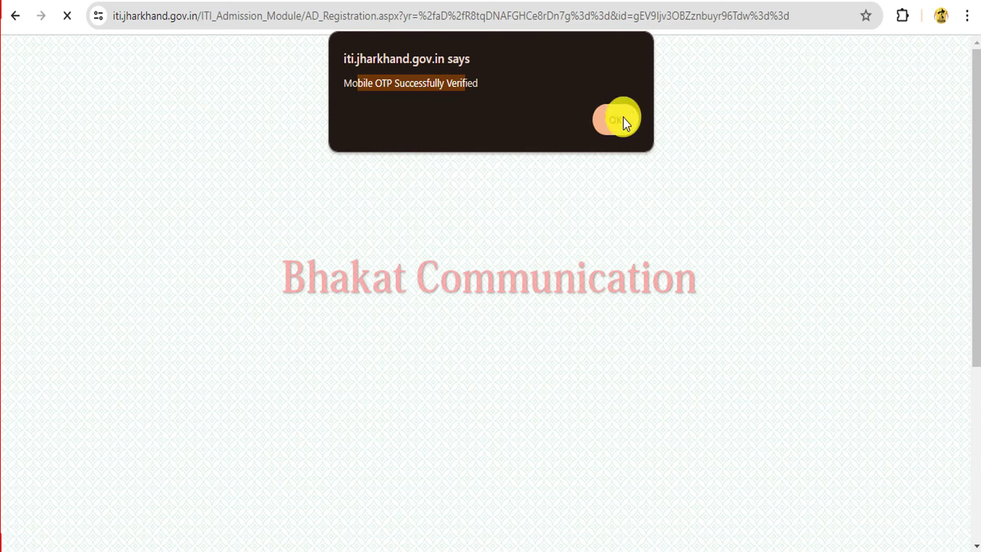
key("Return")
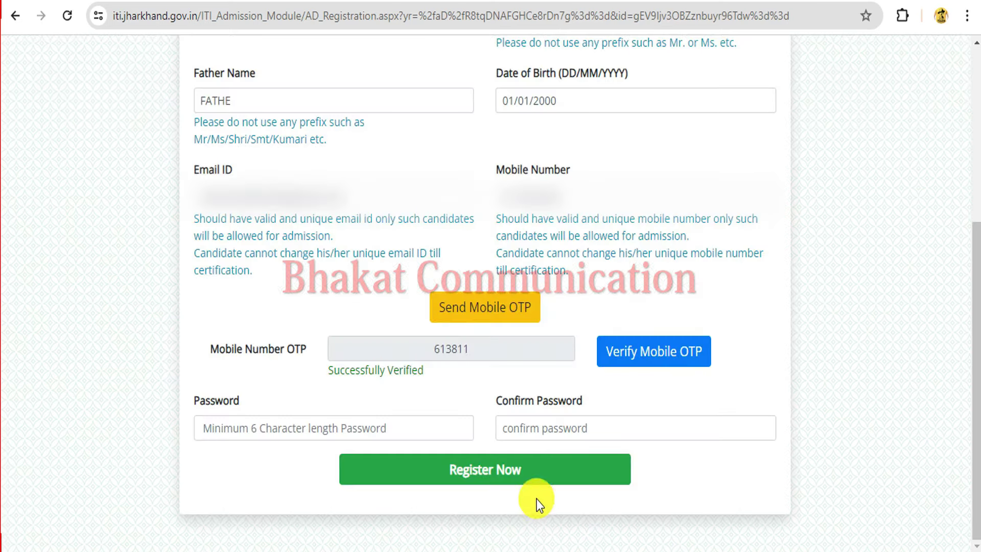
Switch to the Notepad note and examine how the sample password combines letters, a special character and digits
left_click(263, 434)
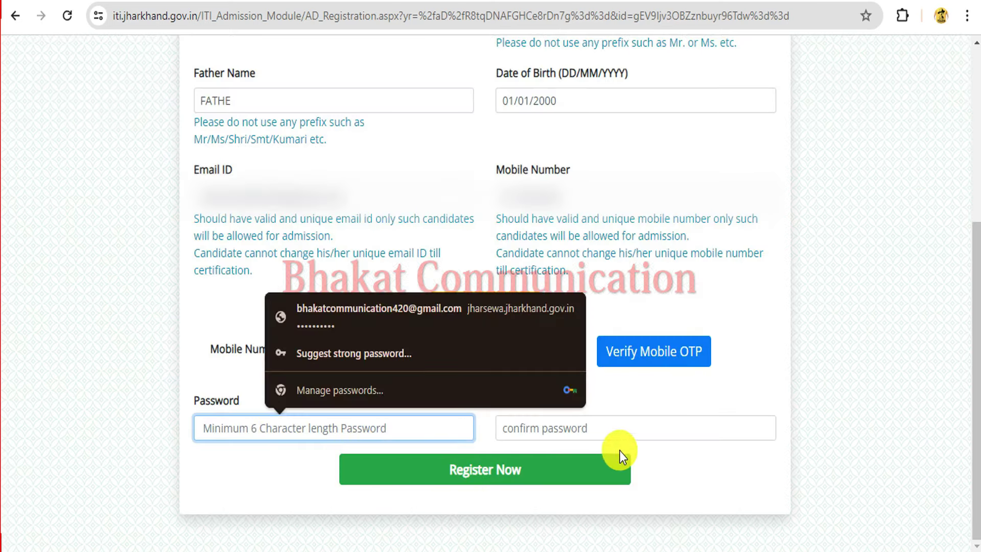
left_click(626, 434)
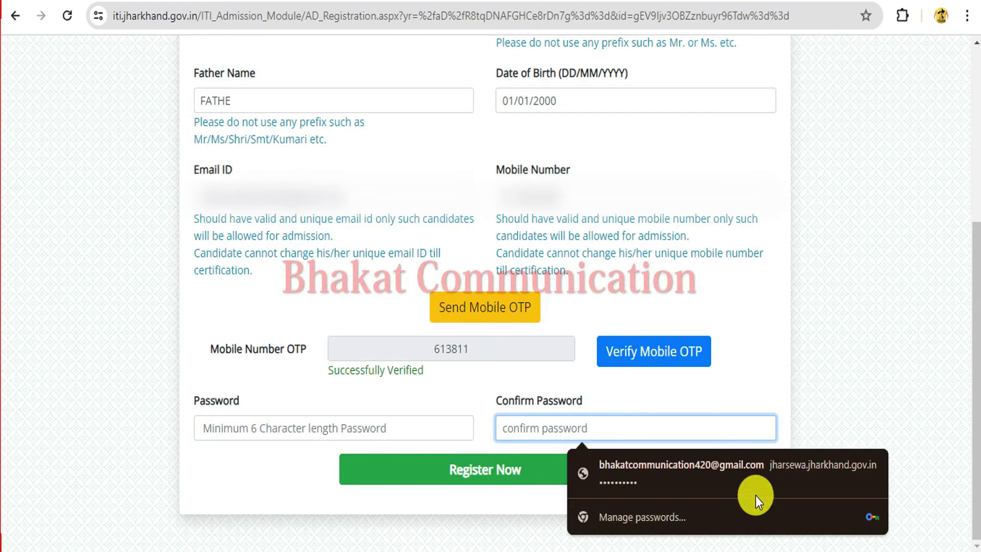
left_click(383, 550)
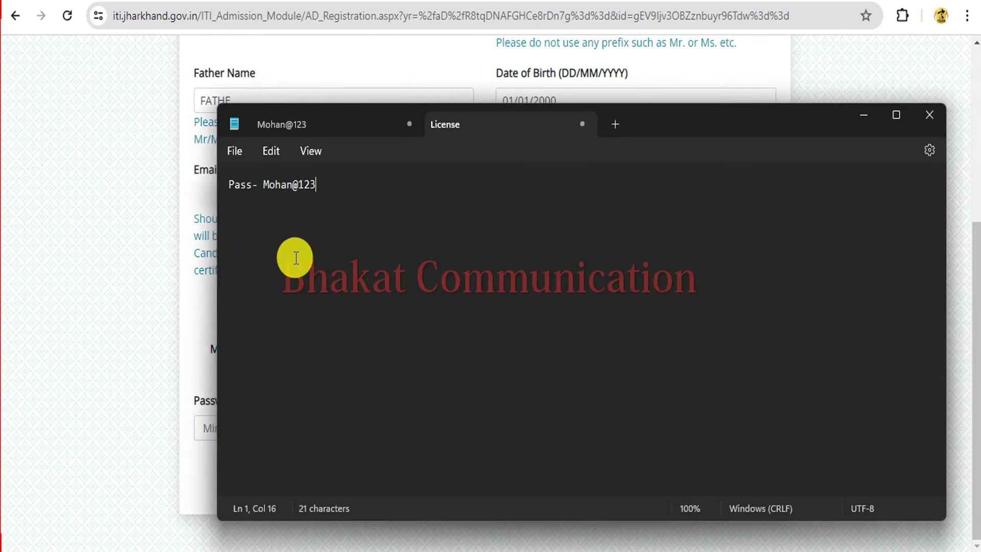
scroll(267, 205, "up", 20)
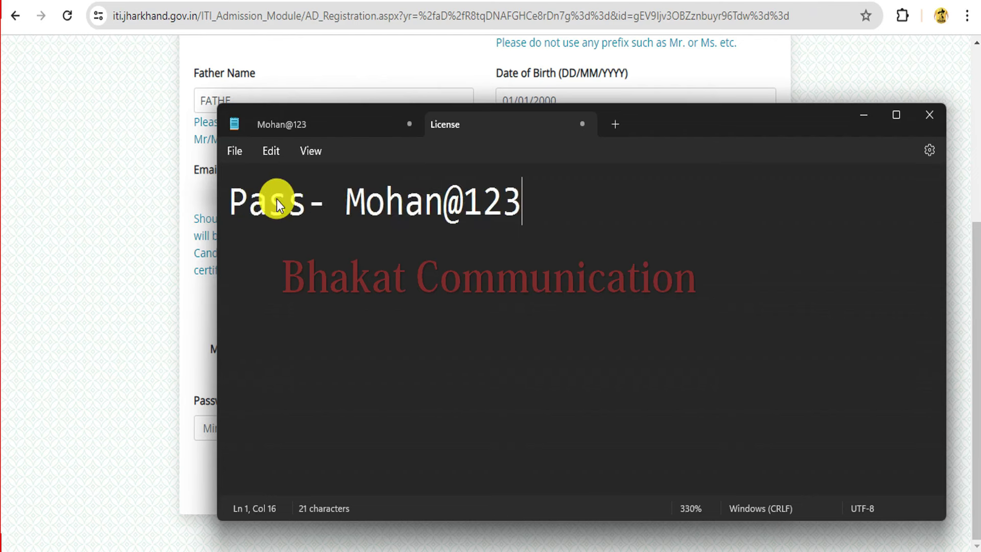
left_click(373, 197)
left_click_drag(395, 244, 419, 197)
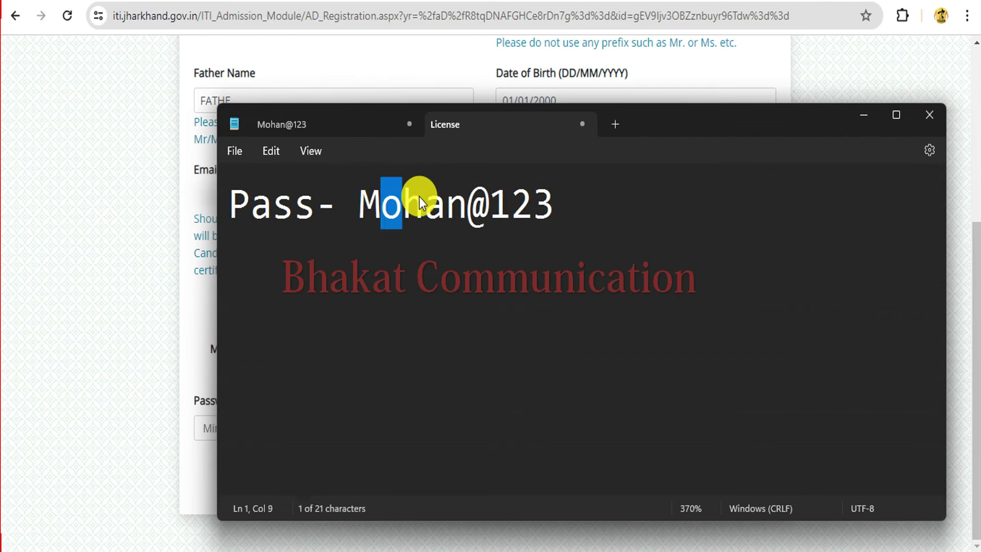
left_click(460, 212)
left_click_drag(460, 213, 483, 192)
left_click(467, 225)
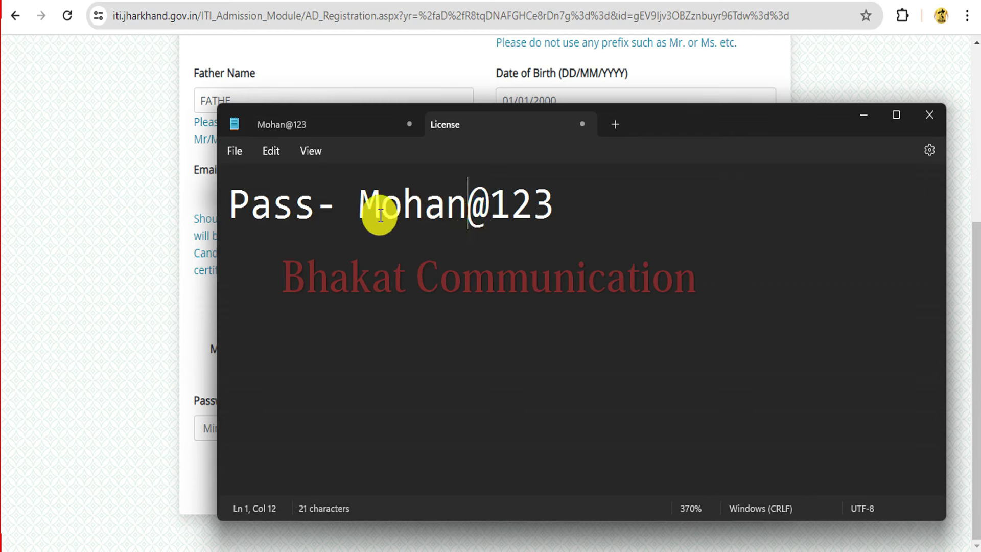
left_click(504, 213)
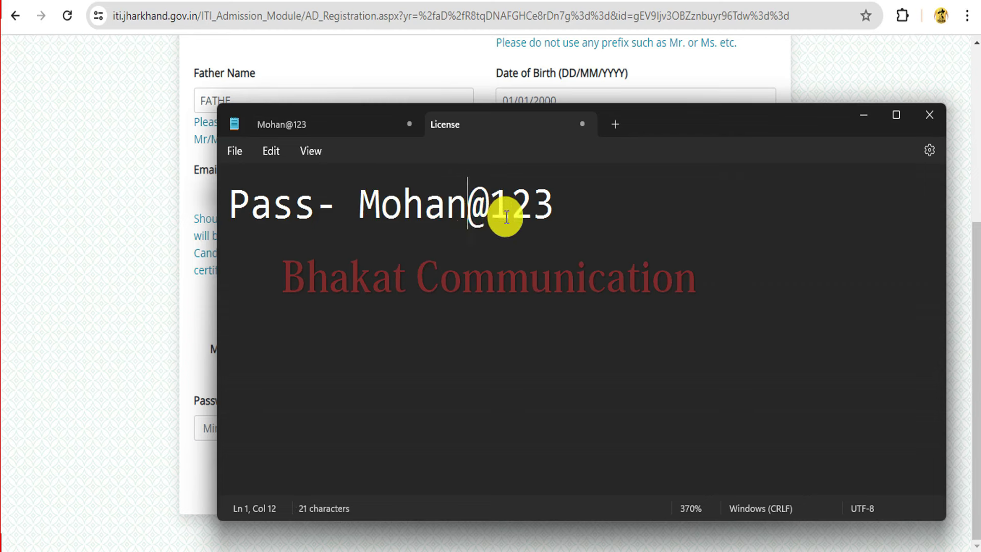
left_click_drag(497, 204, 554, 199)
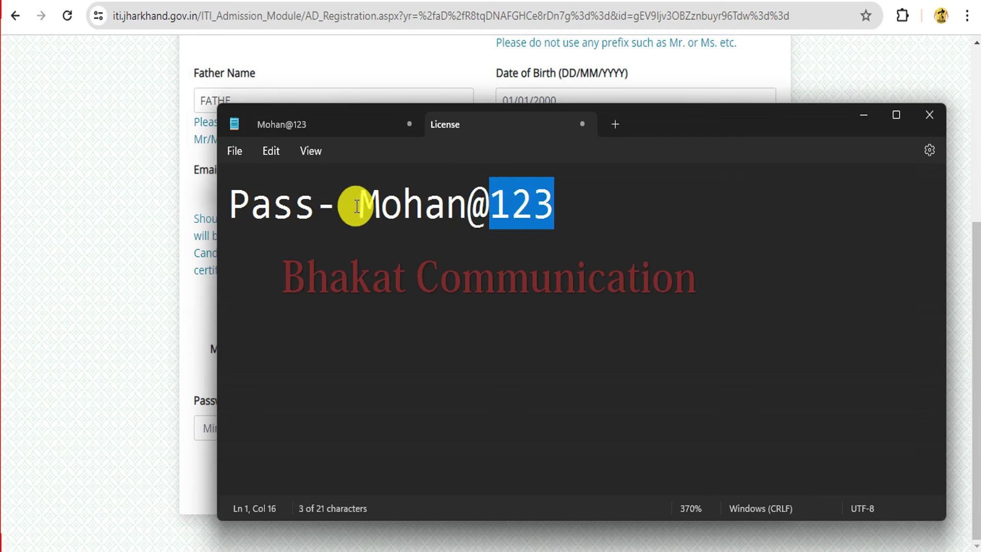
left_click_drag(360, 217, 545, 213)
left_click(544, 222)
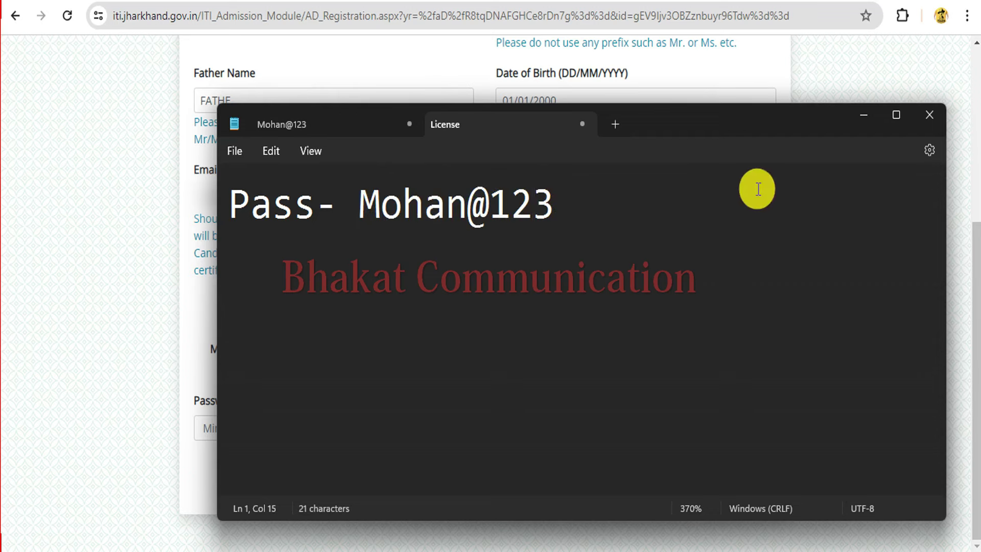
Return to the registration form, enter the account password in both password fields and submit the registration
left_click(864, 114)
left_click(282, 428)
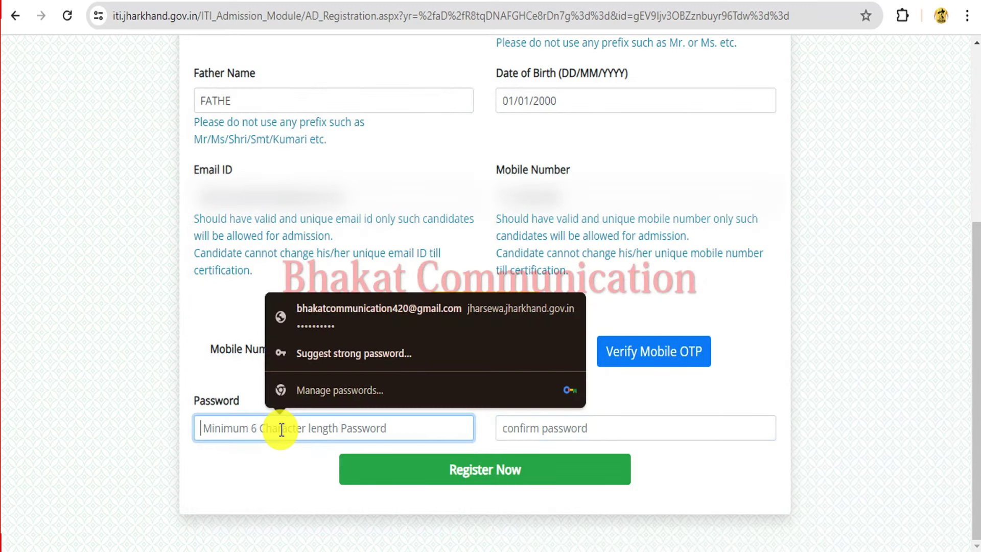
left_click(655, 407)
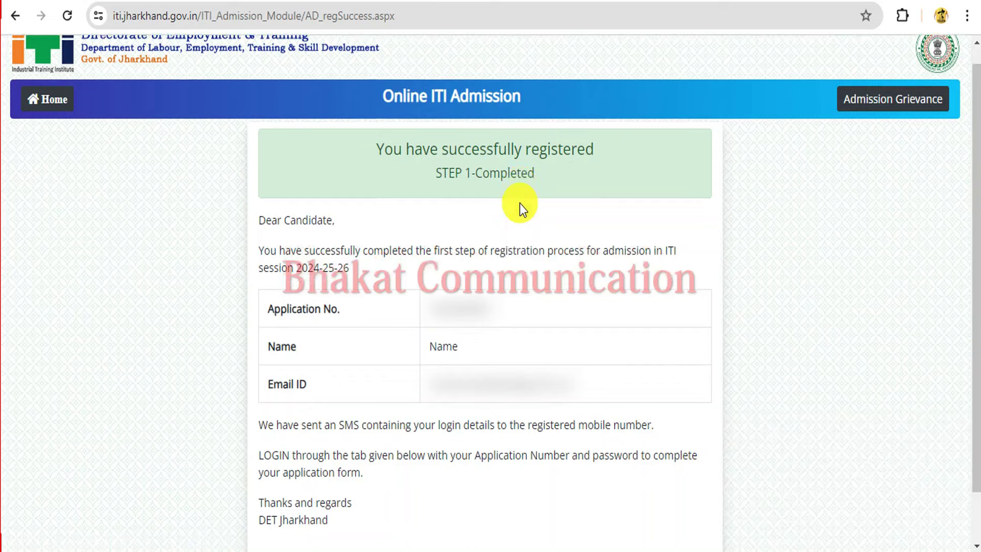
Read the registration confirmation, the application details and the note on which User ID to use for login
scroll(519, 204, "down", 2)
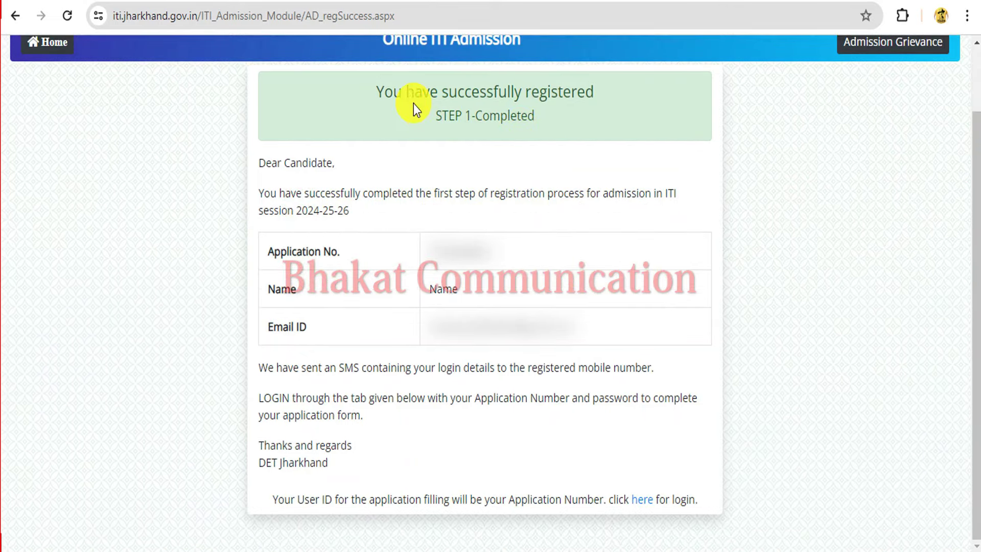
left_click_drag(380, 89, 535, 115)
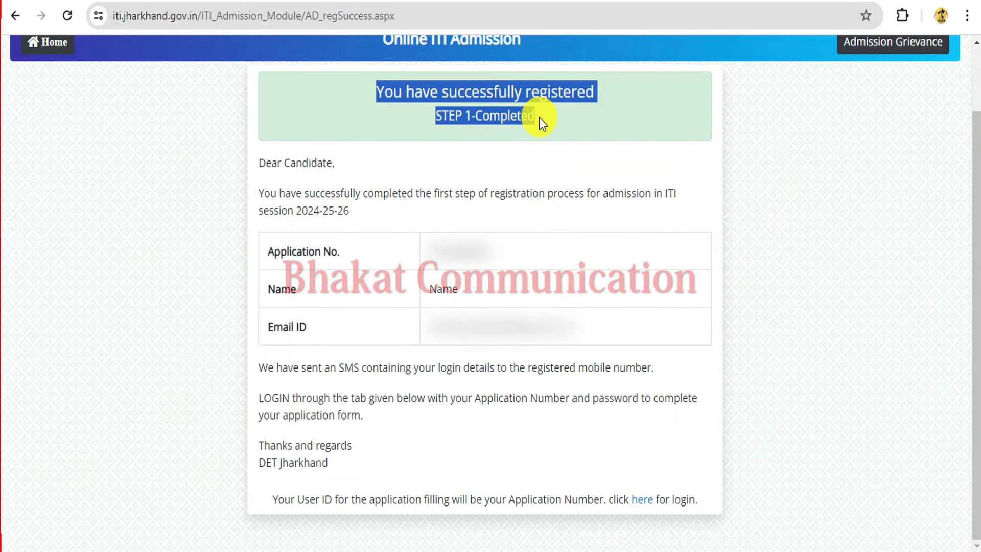
left_click(474, 167)
left_click_drag(440, 119, 537, 127)
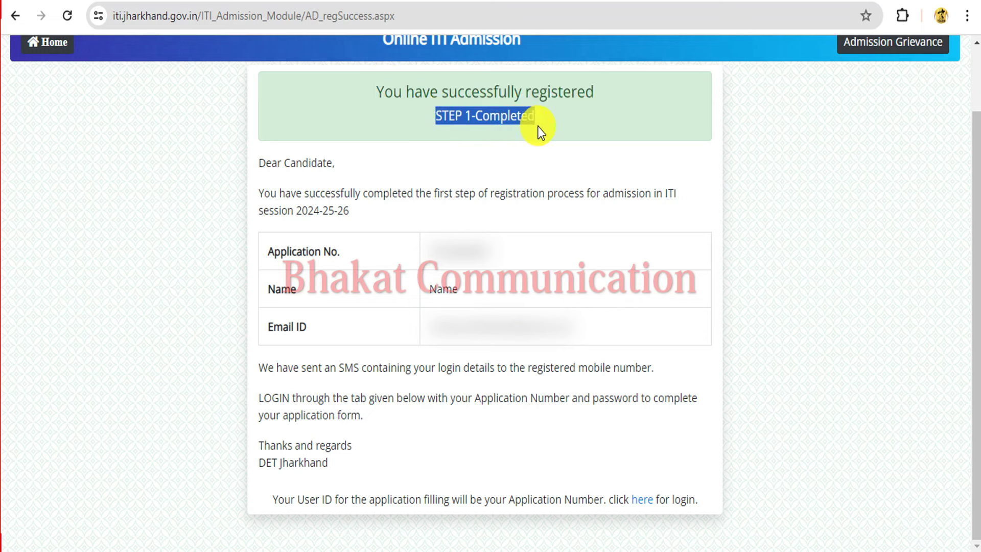
left_click(539, 252)
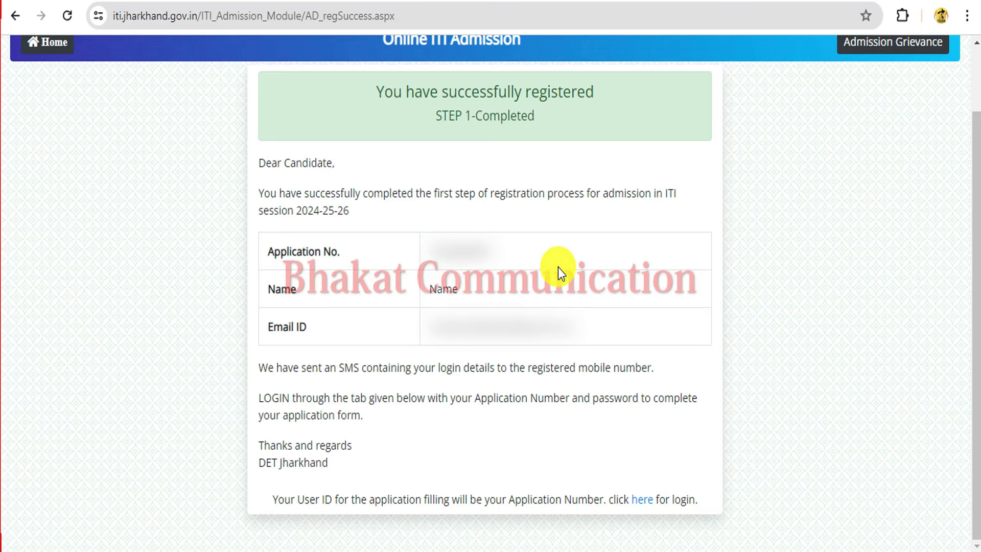
scroll(627, 308, "up", 2)
scroll(690, 528, "down", 2)
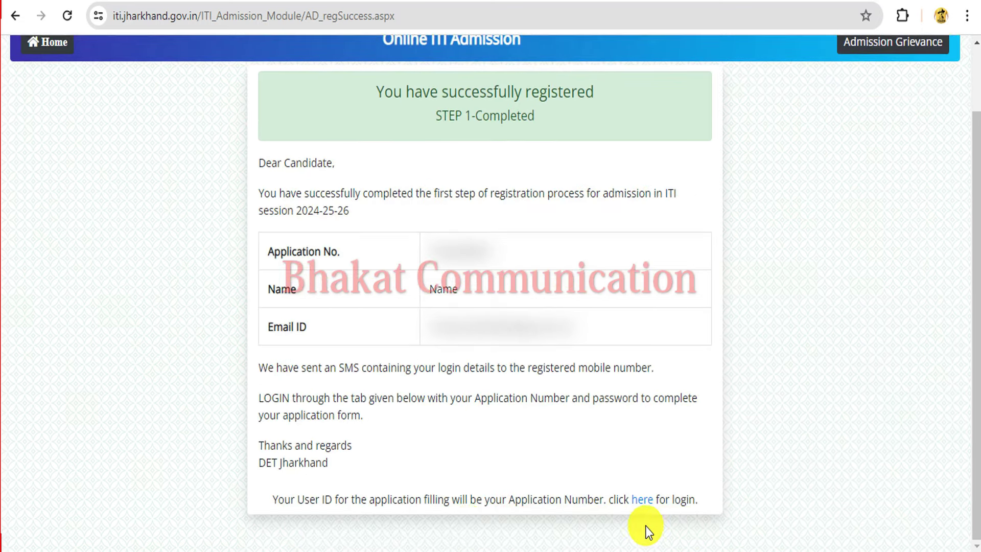
left_click_drag(271, 499, 442, 509)
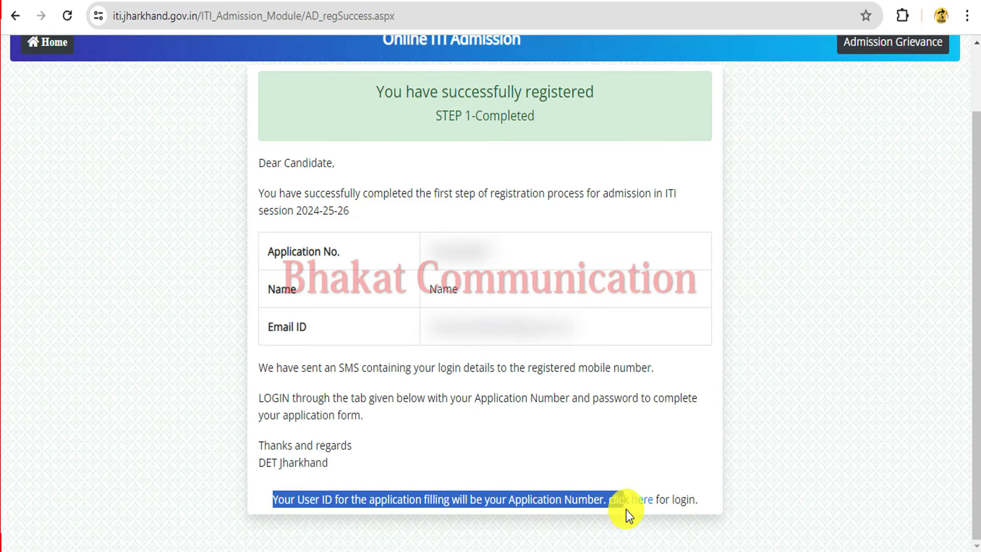
left_click(734, 470)
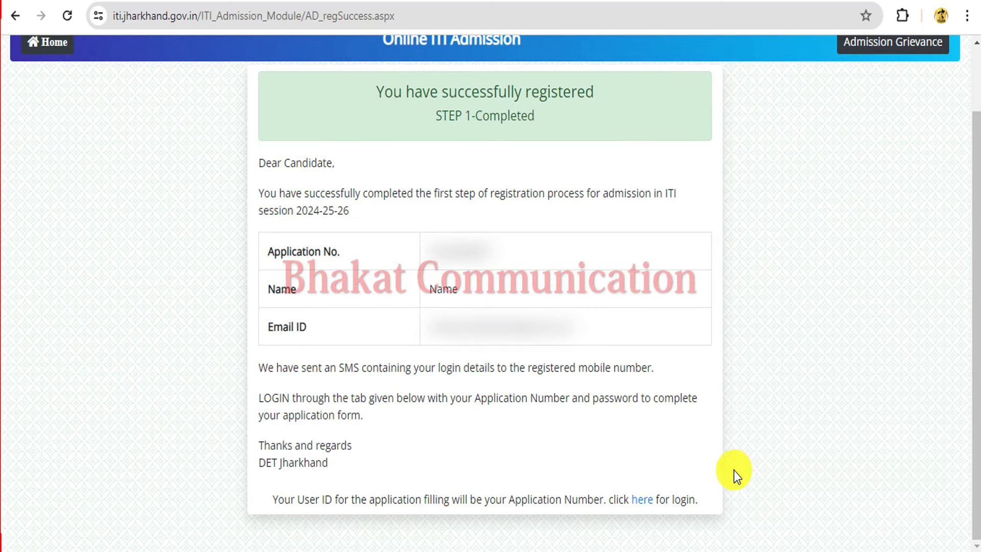
Open the applicant login page and log in with the application number and account password
left_click(644, 501)
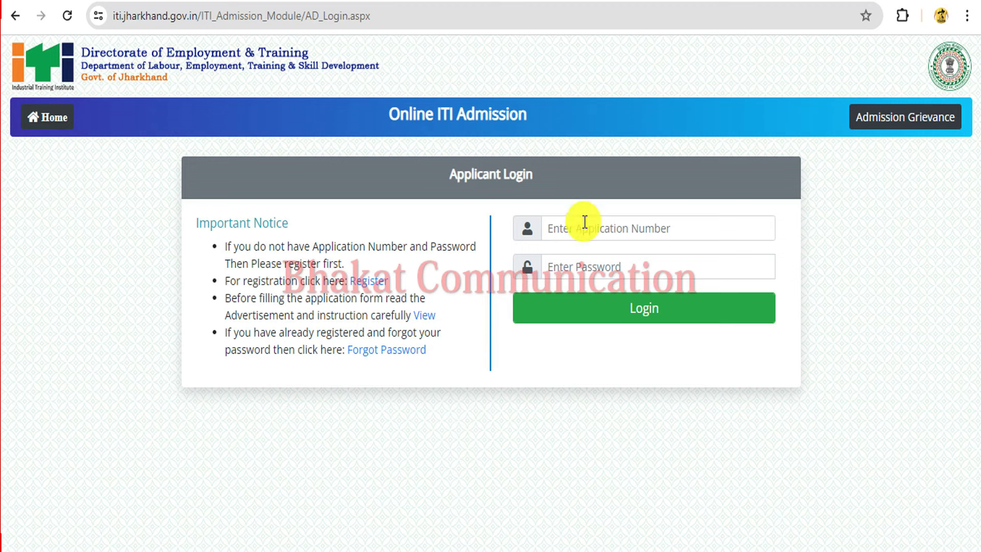
left_click(585, 221)
left_click(573, 308)
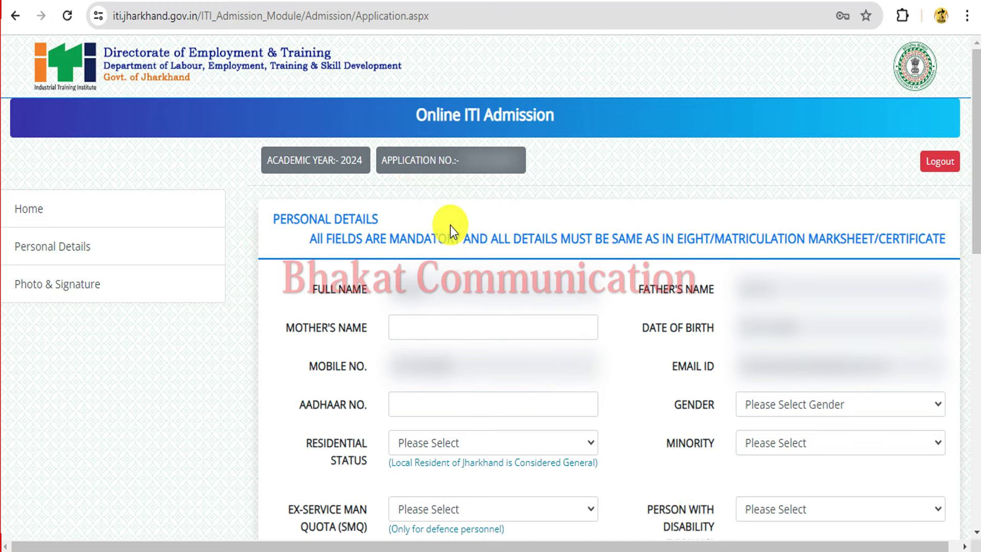
Enter the sample text GGJGHJG as the mother's name in the personal details
scroll(450, 225, "down", 2)
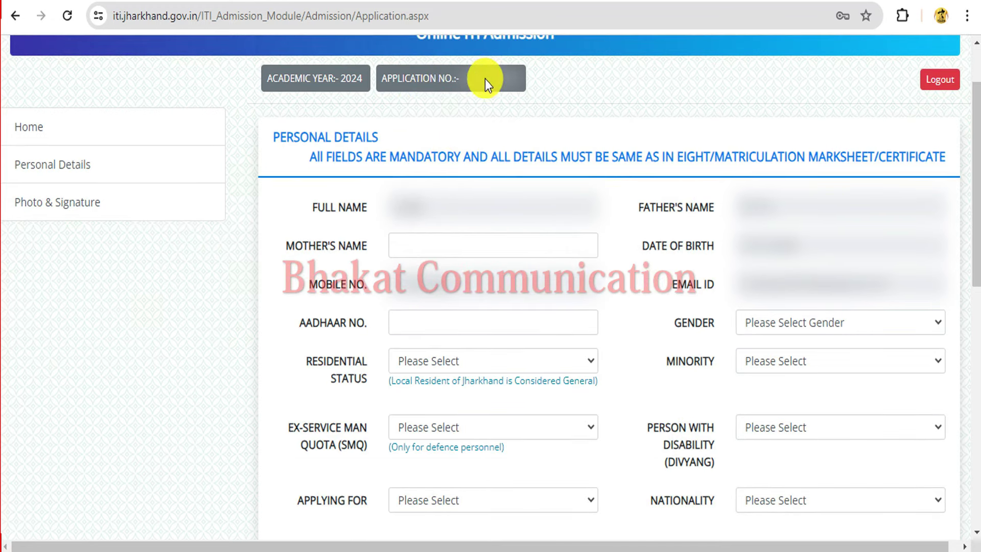
double_click(345, 77)
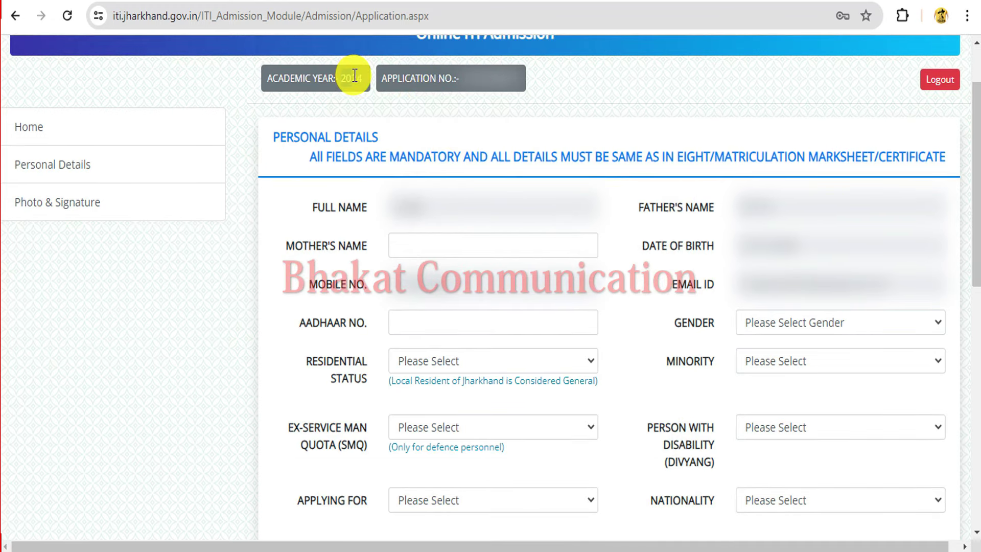
left_click(615, 110)
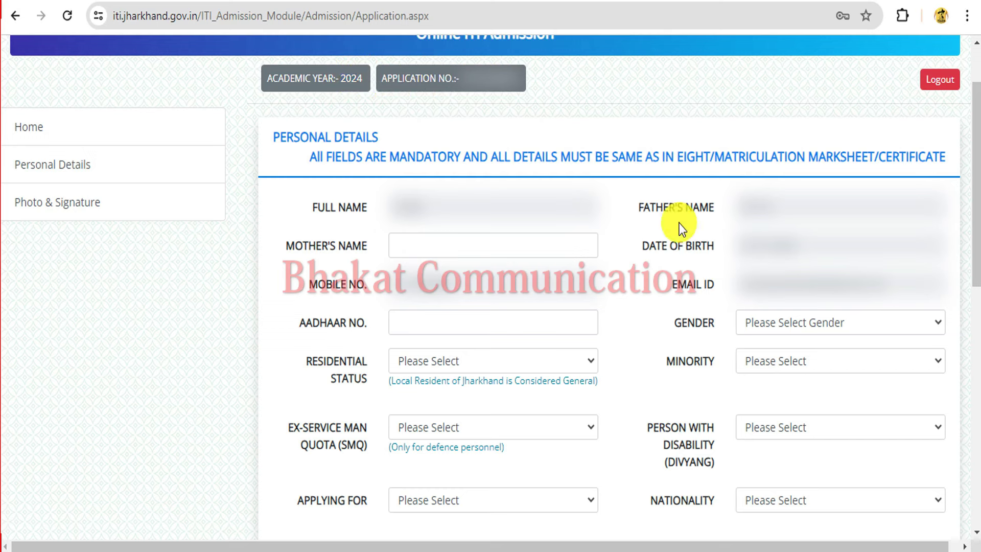
left_click(449, 247)
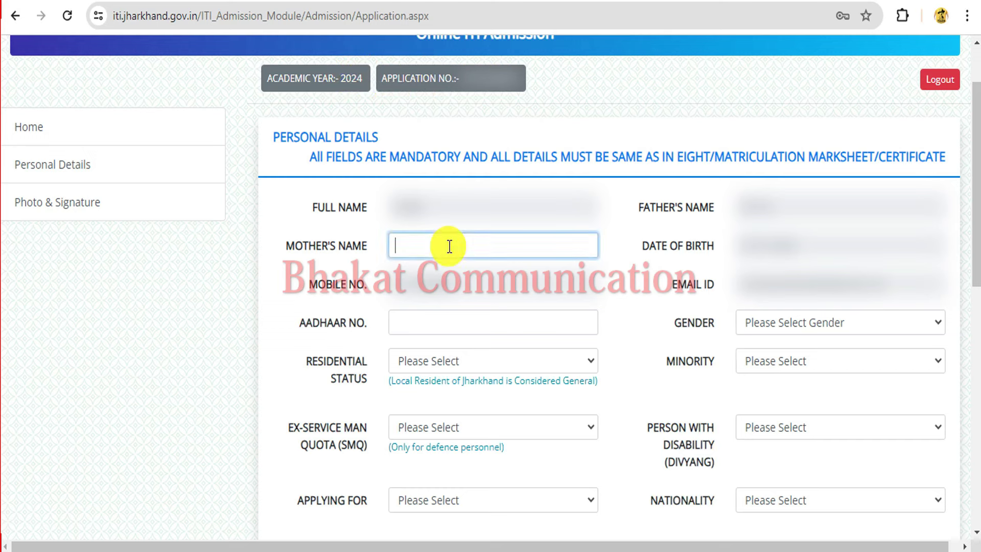
type("GGJGHJG")
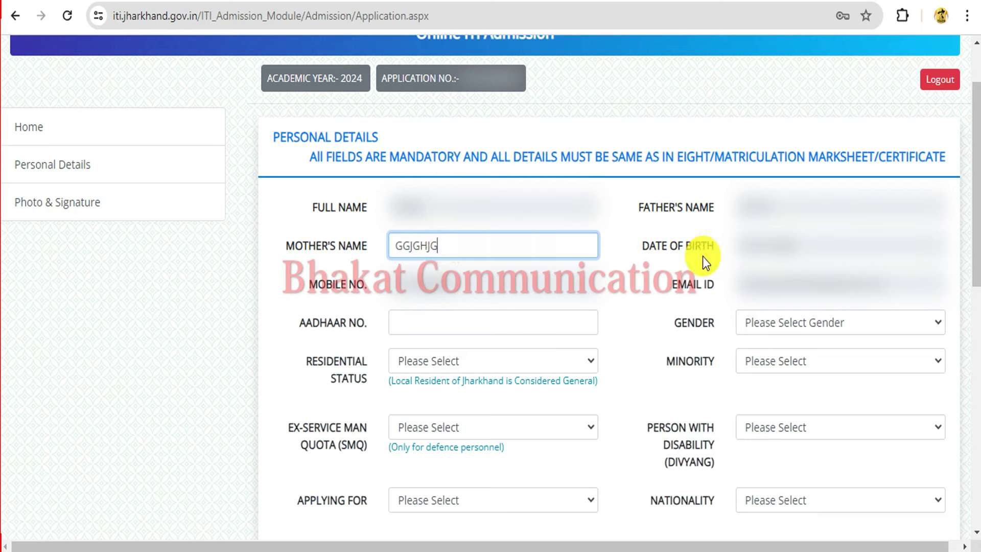
left_click(689, 256)
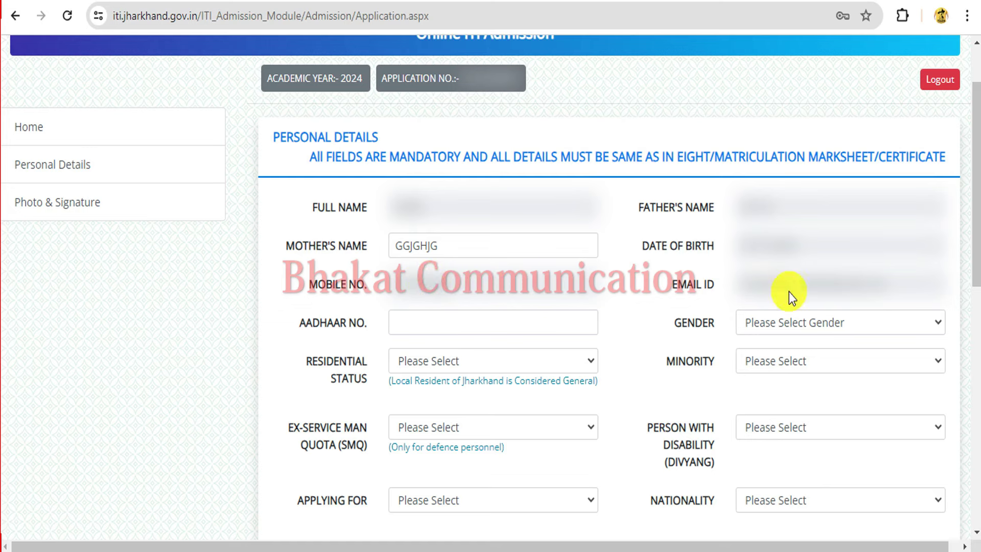
scroll(600, 236, "down", 2)
left_click(401, 245)
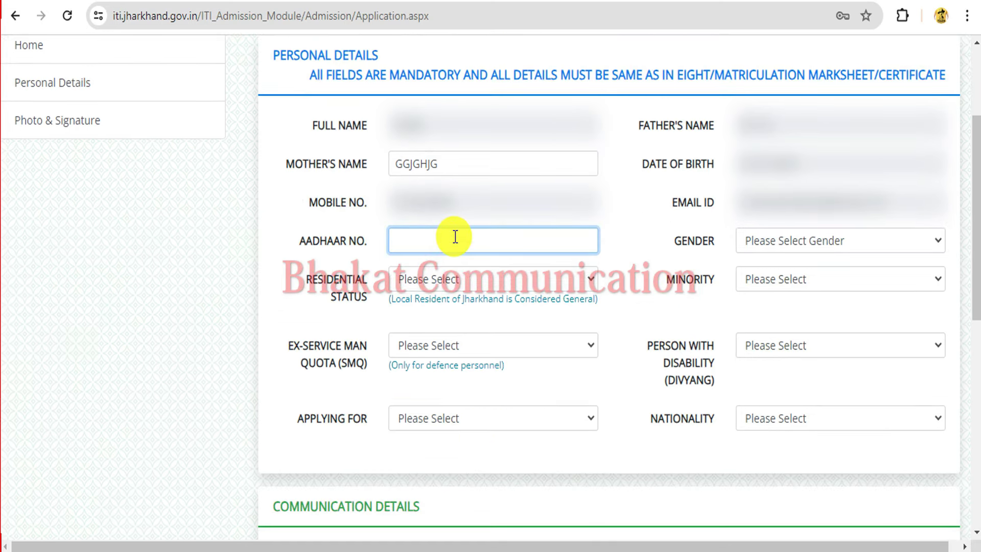
type("54154")
key("BackSpace")
key("BackSpace")
key("BackSpace")
key("BackSpace")
key("BackSpace")
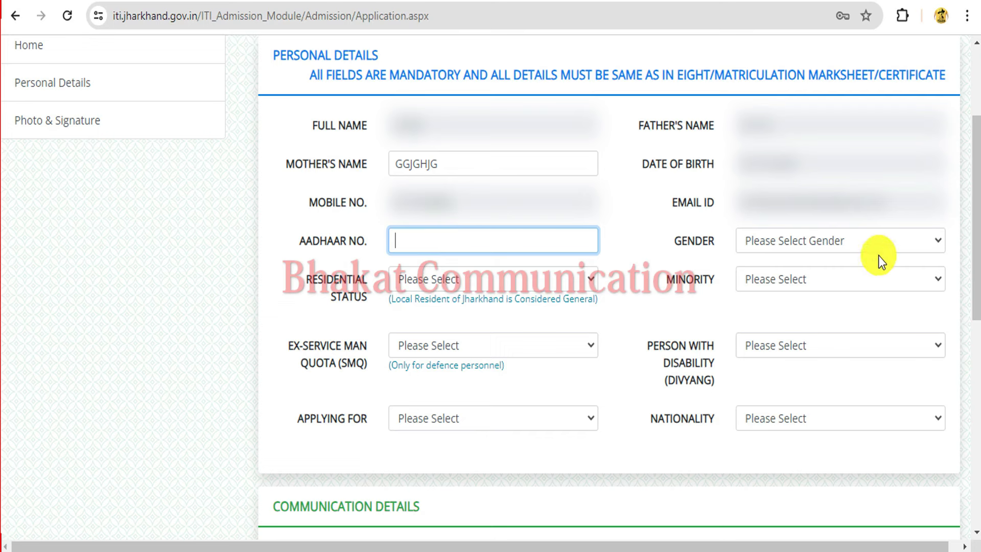
Set the applicant's gender to Male and the residential status to Permanent Resident of Jharkhand
left_click(845, 240)
left_click(775, 279)
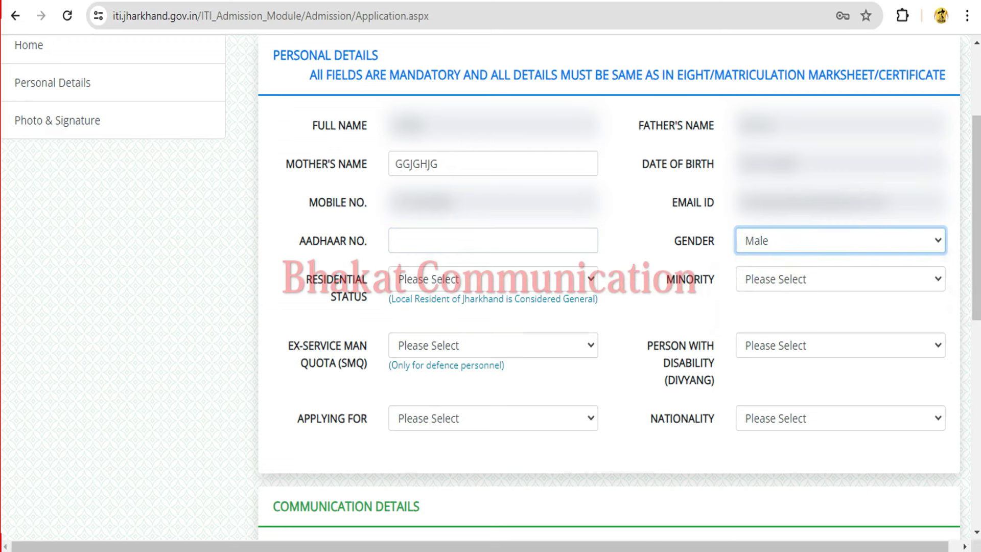
scroll(642, 192, "down", 3)
left_click(312, 125)
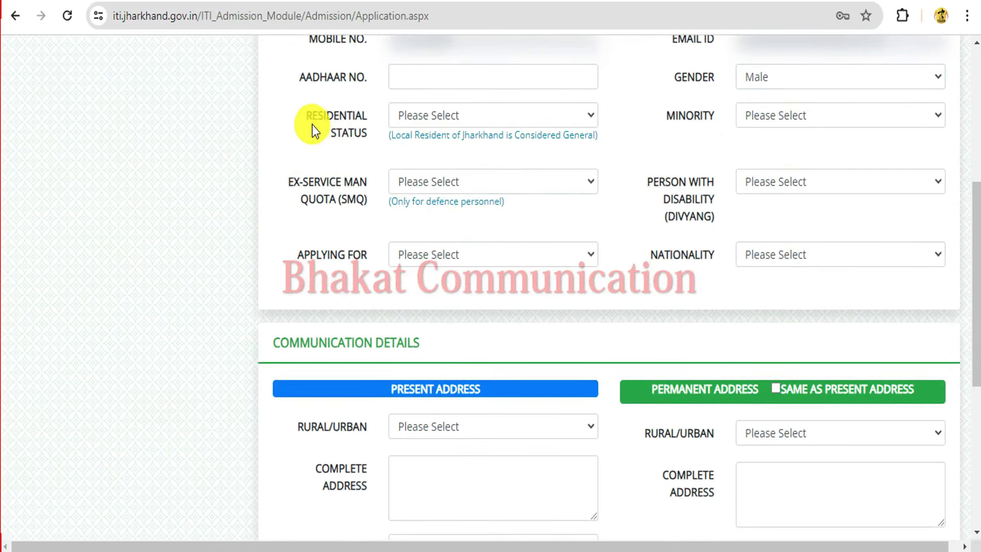
left_click(415, 114)
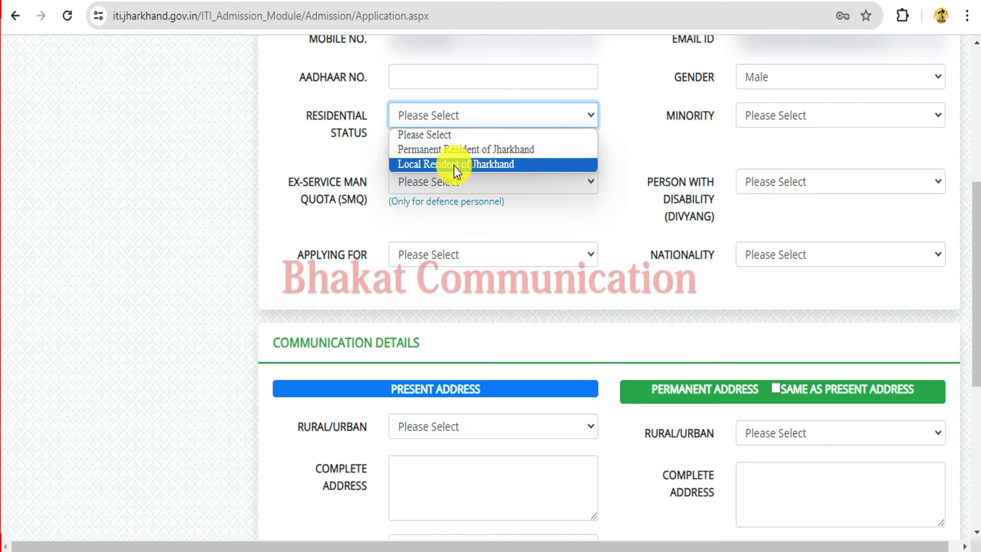
left_click(448, 151)
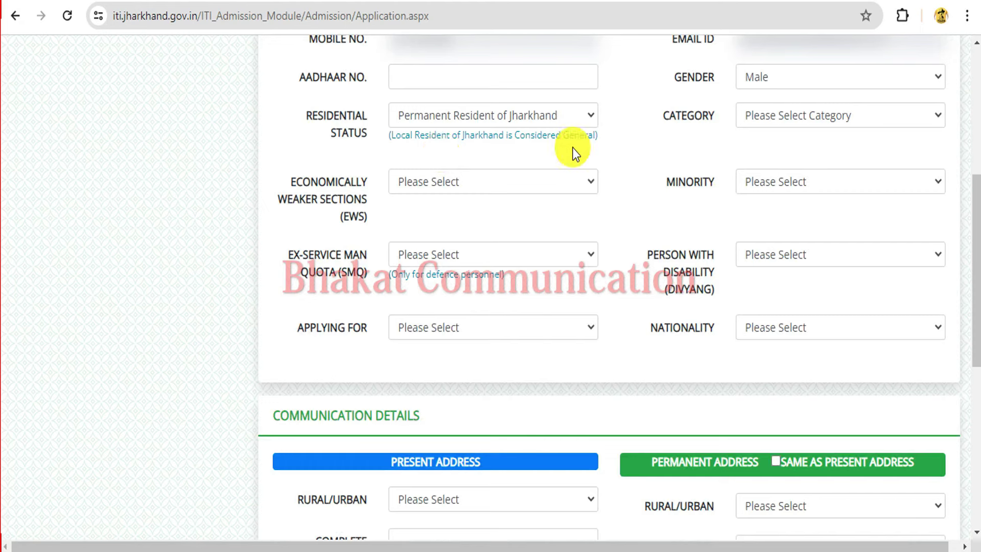
Set the applicant's category to ST, minority to No and primitive tribe to No in the personal details
left_click(806, 116)
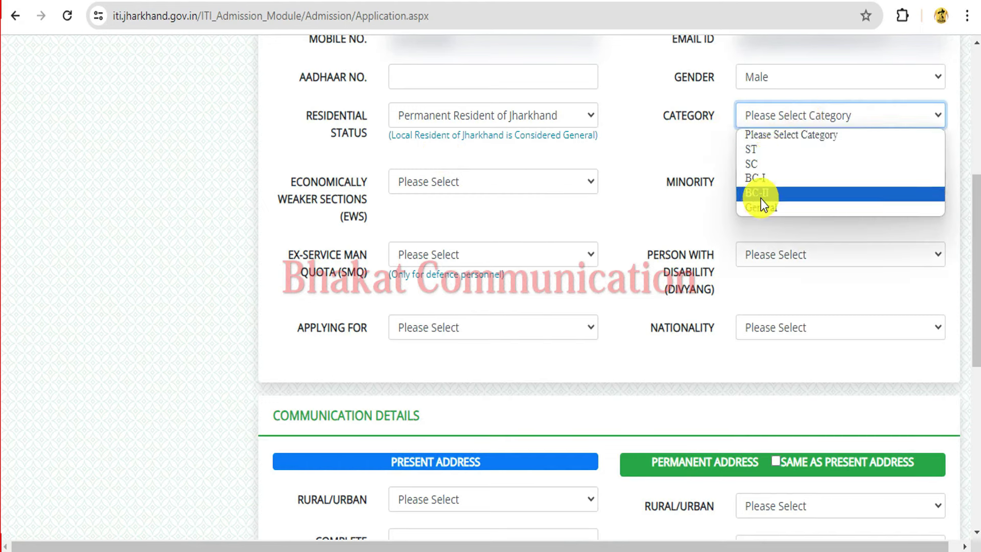
left_click(774, 151)
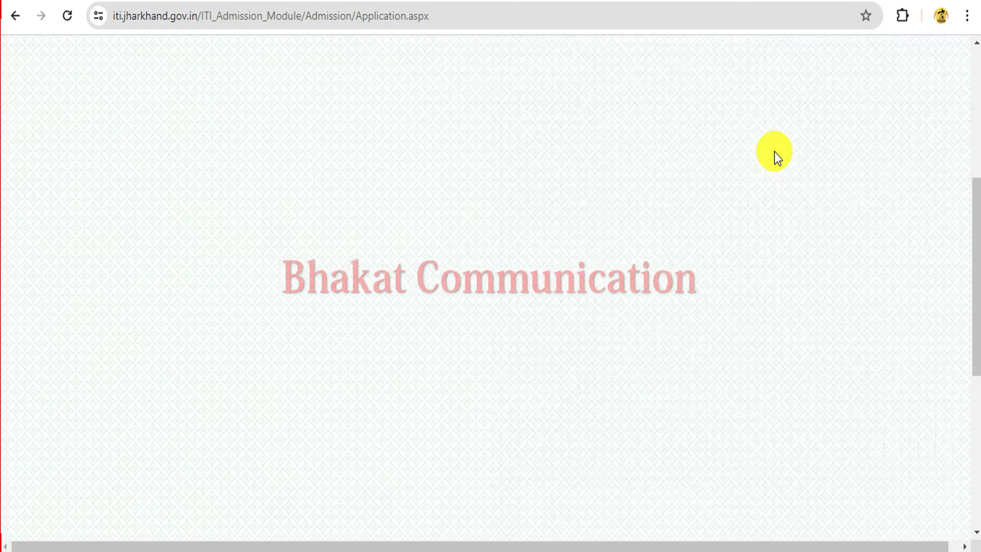
left_click(437, 181)
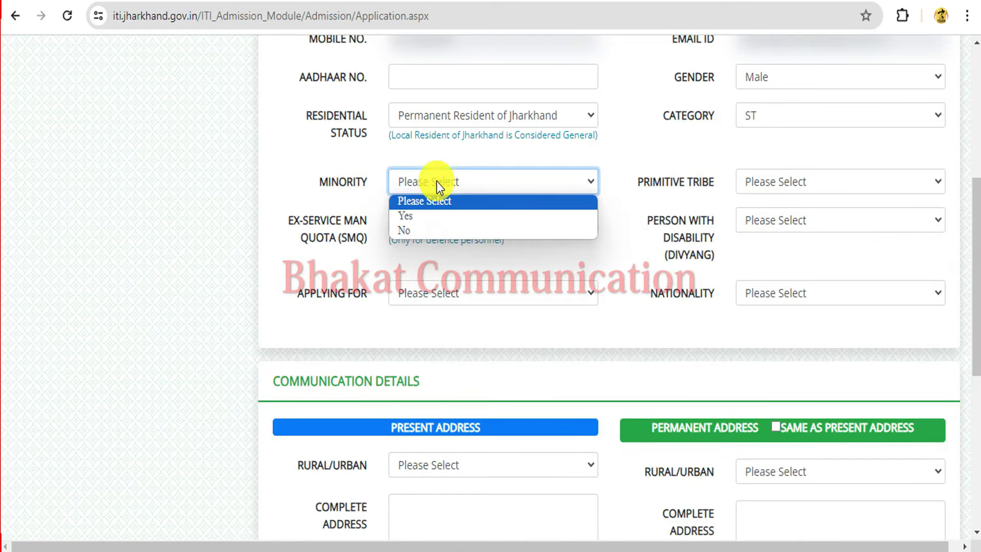
left_click(406, 227)
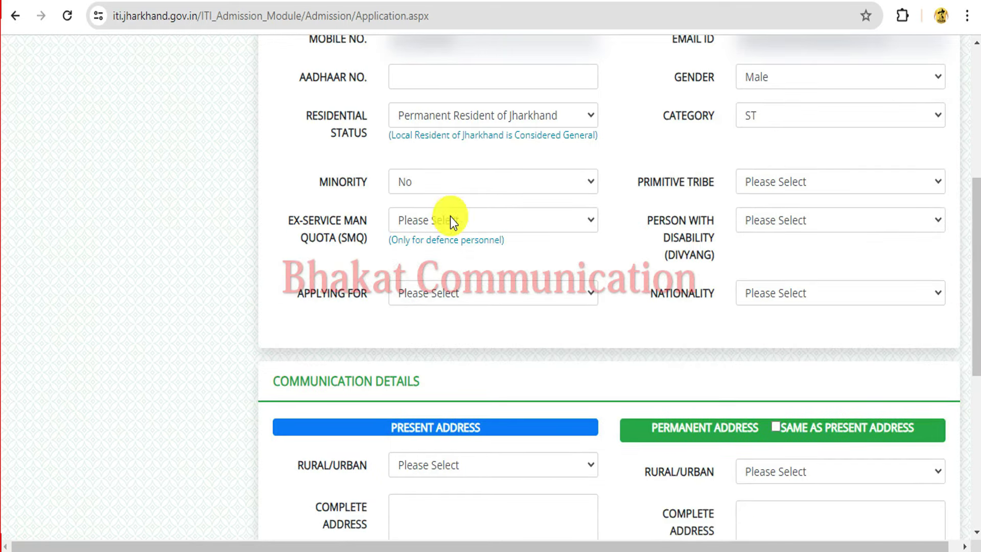
left_click(786, 186)
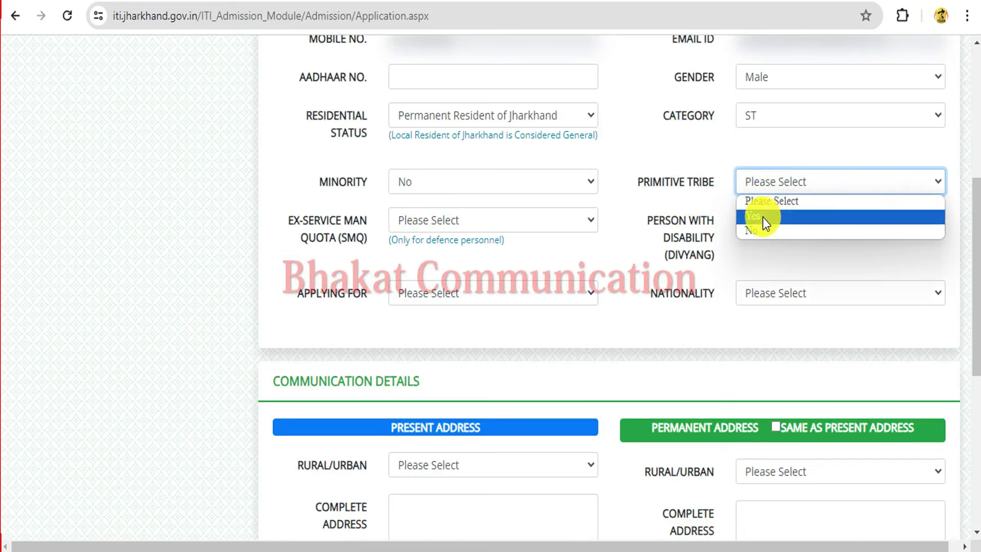
left_click(755, 232)
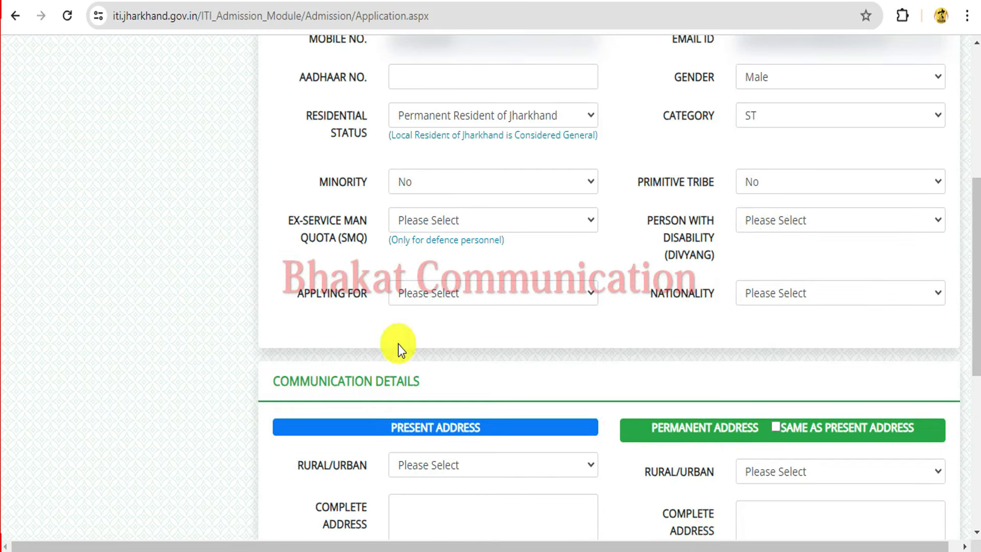
Answer No for both the ex-service man quota and person with disability in the personal details
left_click(430, 220)
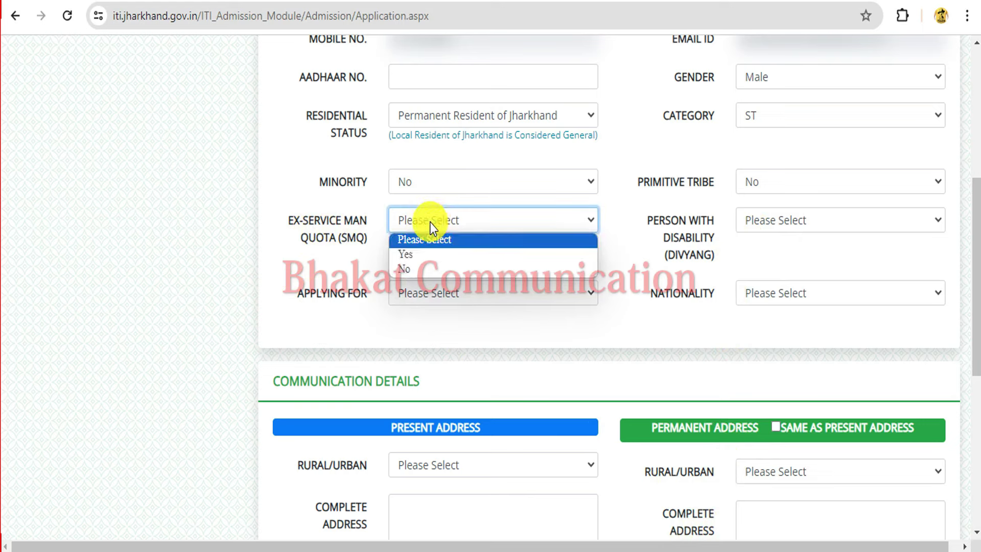
left_click(412, 268)
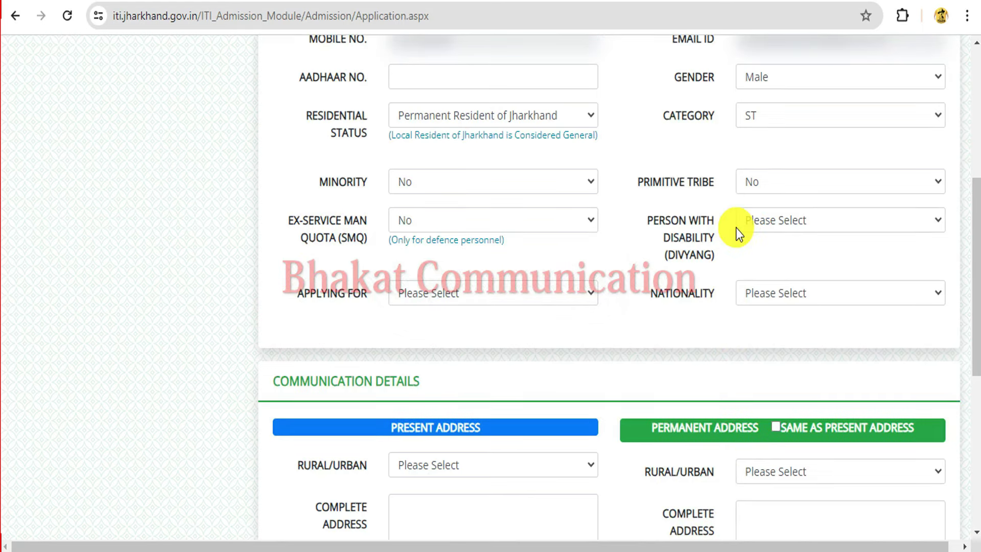
left_click(780, 218)
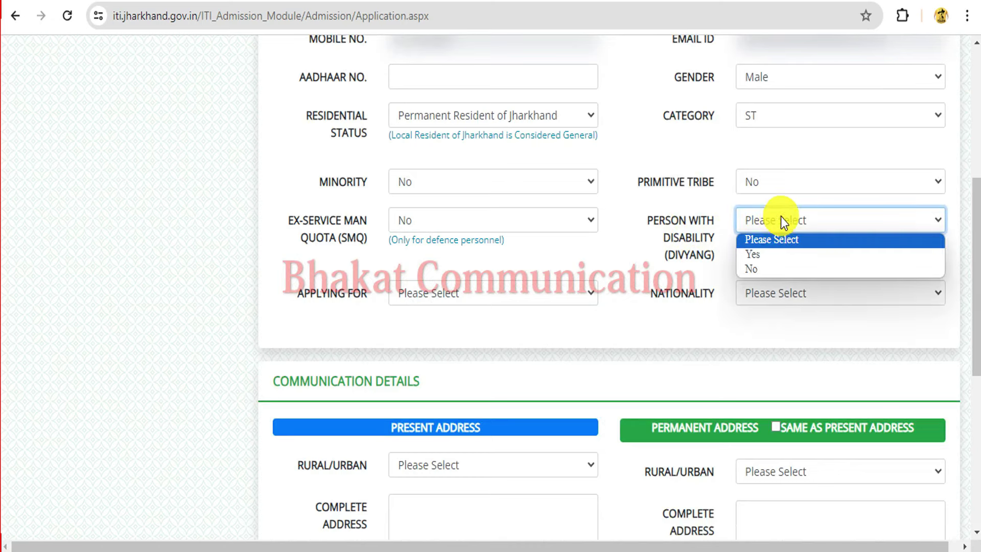
left_click(756, 270)
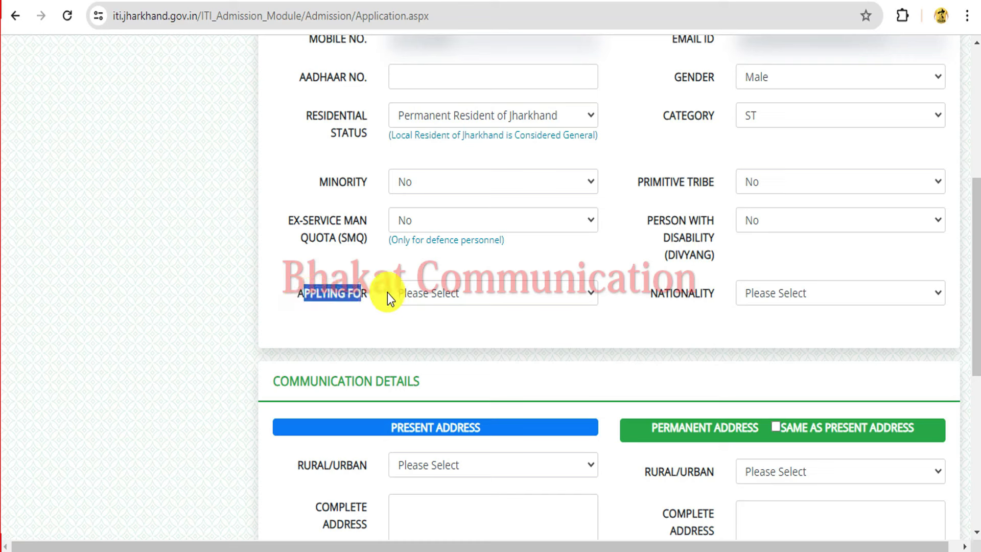
Choose 10th Pass Trades as the course level applied for and set the nationality to Indian
left_click(439, 295)
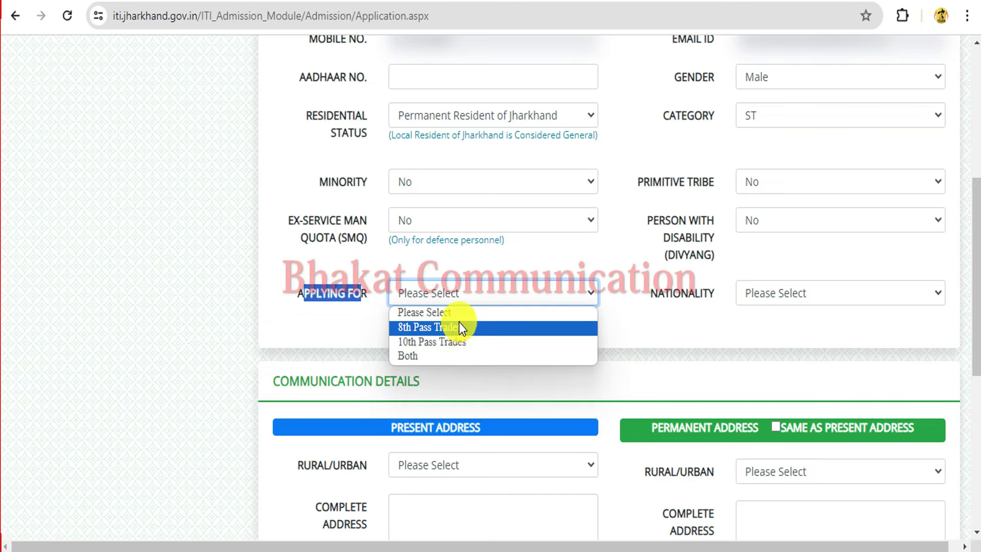
left_click(453, 342)
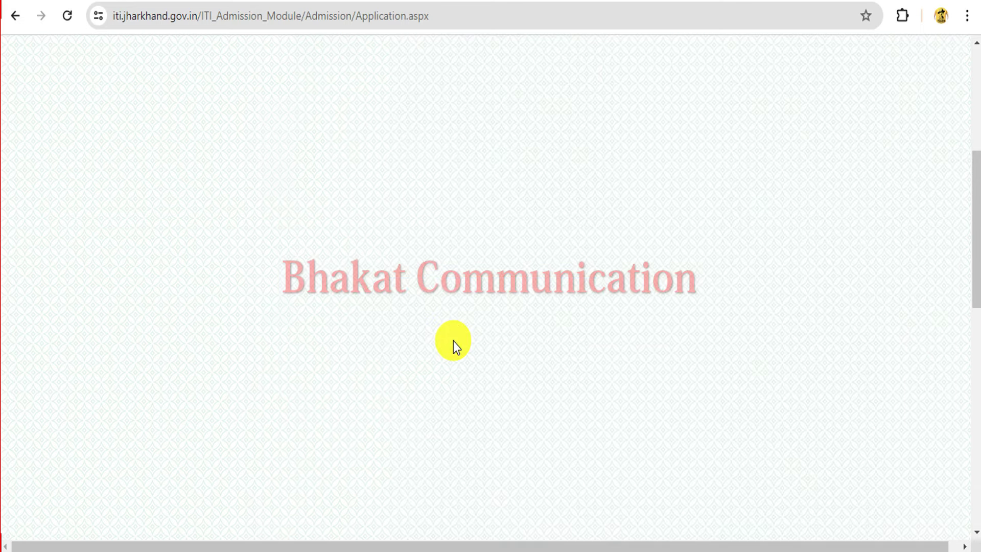
left_click(789, 292)
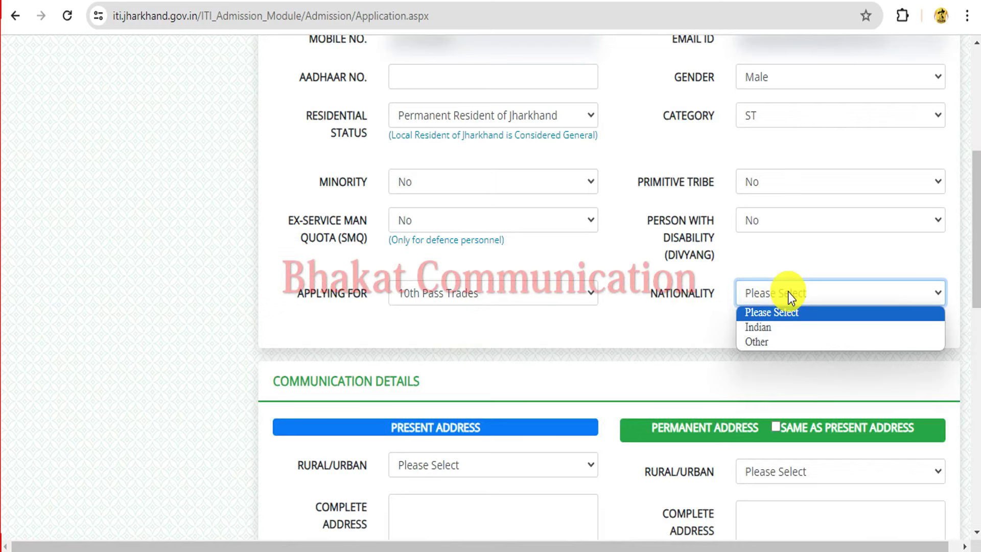
left_click_drag(646, 293, 728, 295)
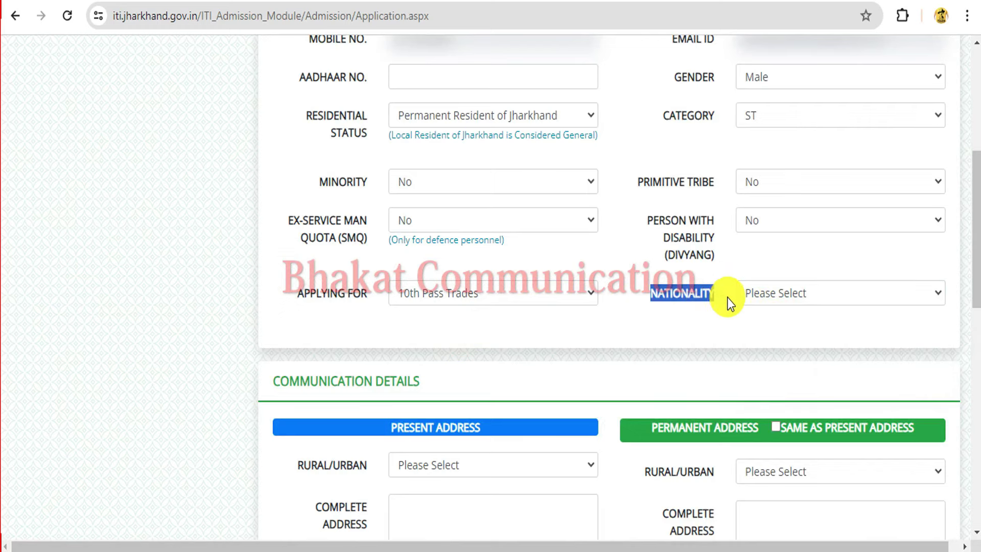
left_click(805, 283)
left_click(760, 327)
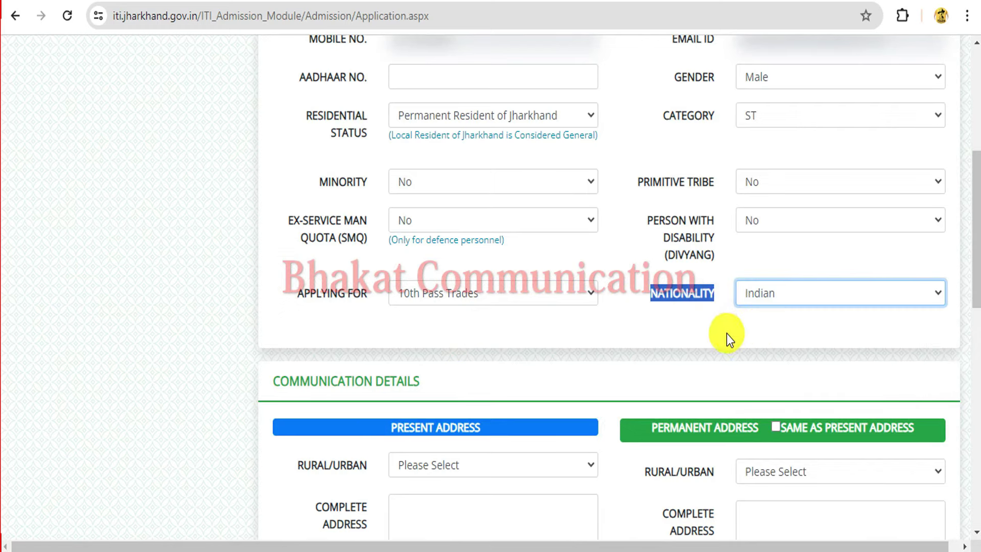
left_click(738, 304)
Set the present address's rural/urban option to Rural in the communication details
scroll(746, 289, "down", 5)
scroll(746, 290, "down", 2)
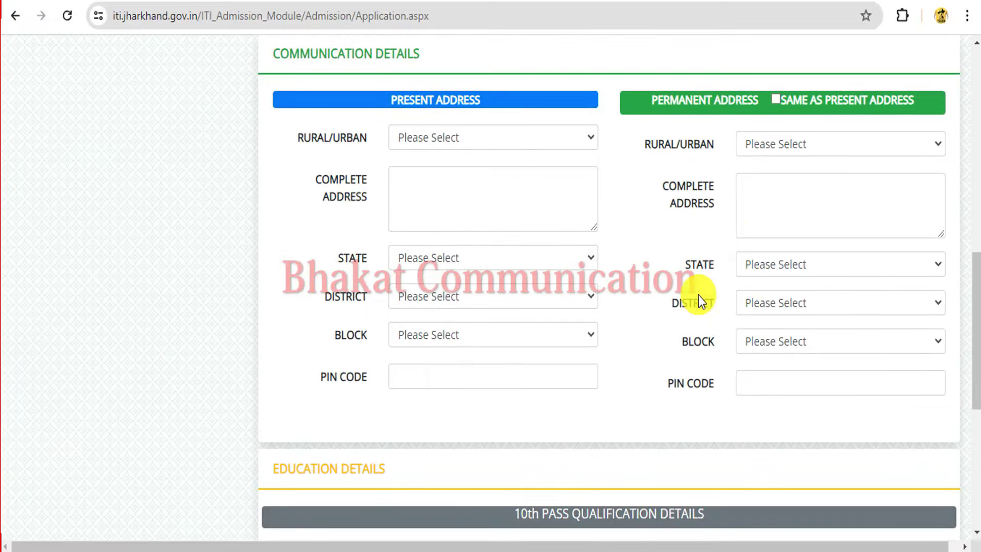
left_click_drag(393, 98, 480, 101)
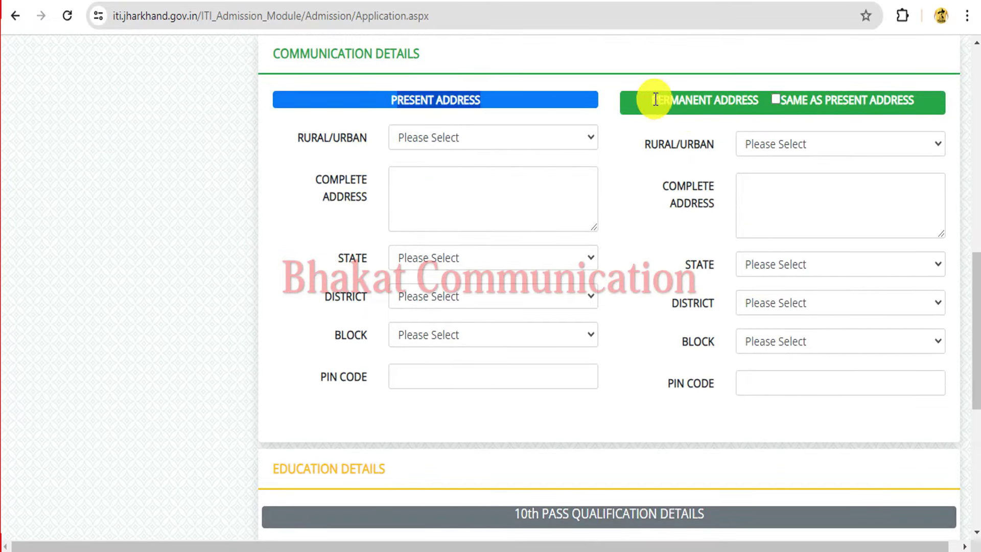
left_click_drag(651, 97, 760, 101)
left_click(636, 154)
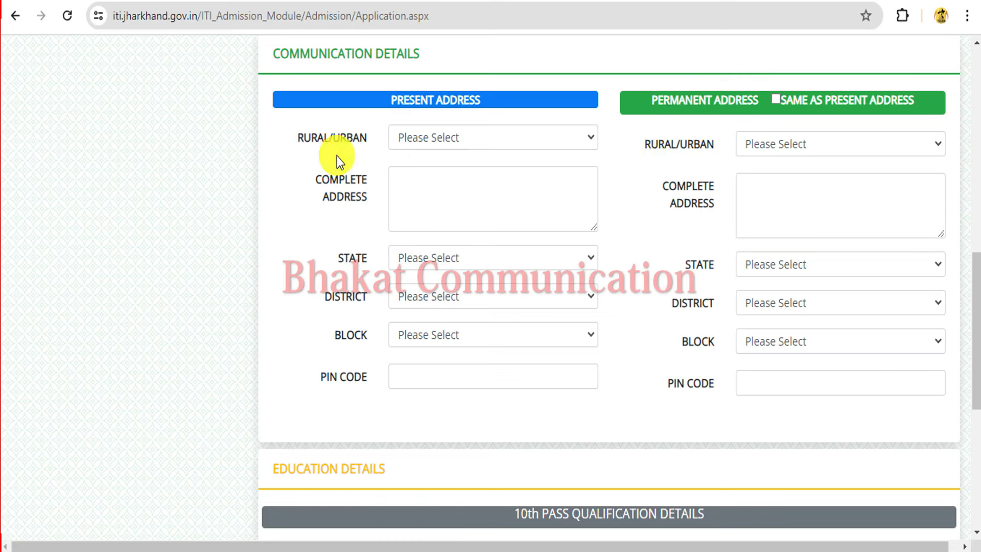
left_click_drag(294, 139, 340, 138)
left_click(505, 134)
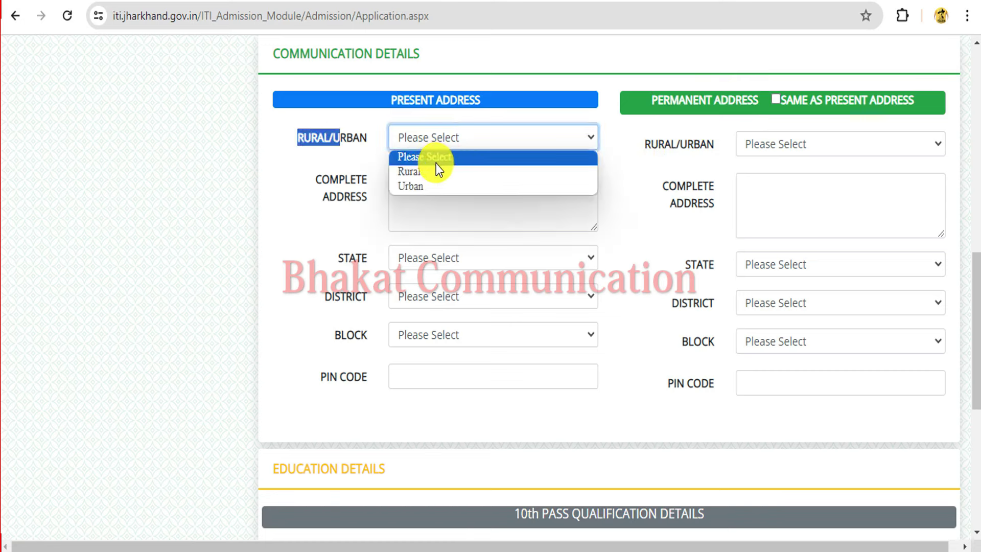
left_click(366, 137)
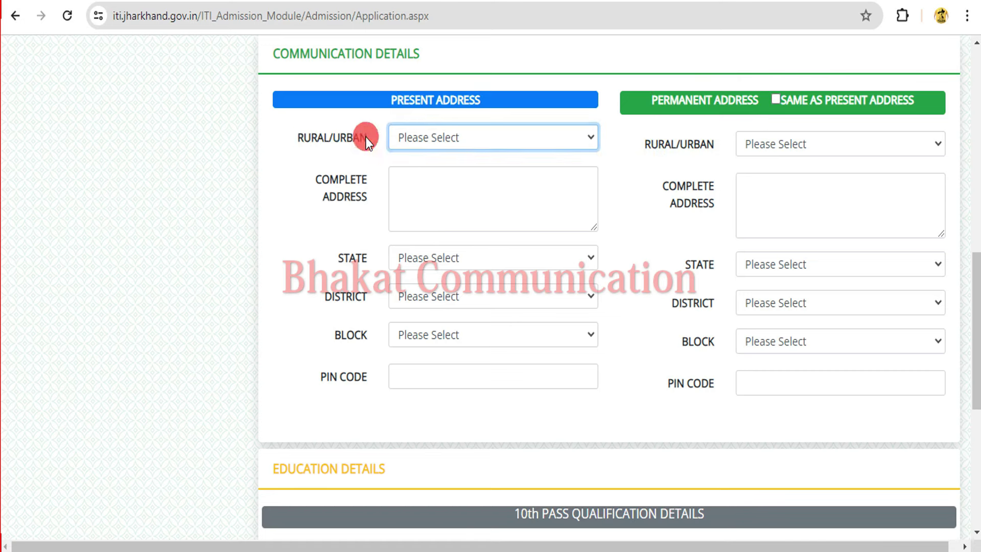
left_click(437, 145)
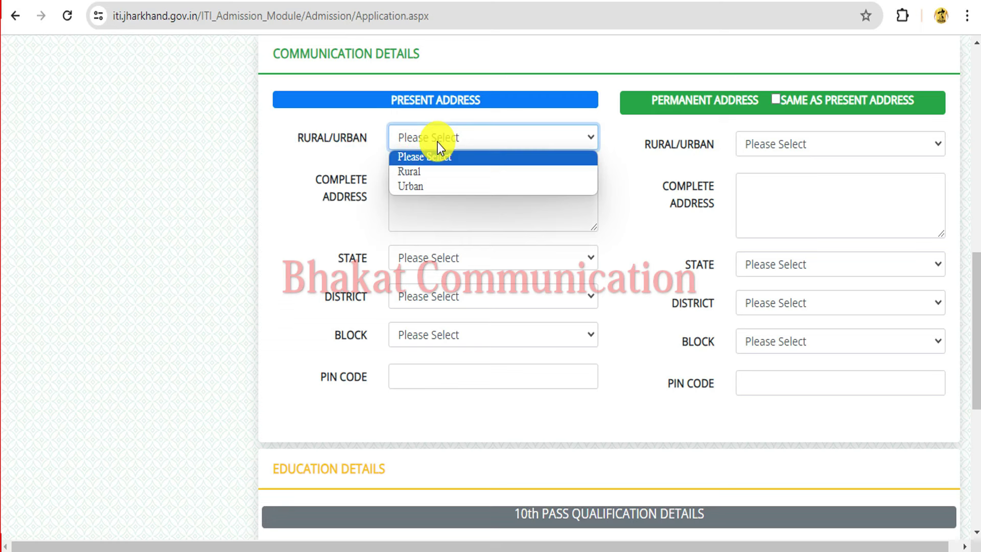
left_click(424, 173)
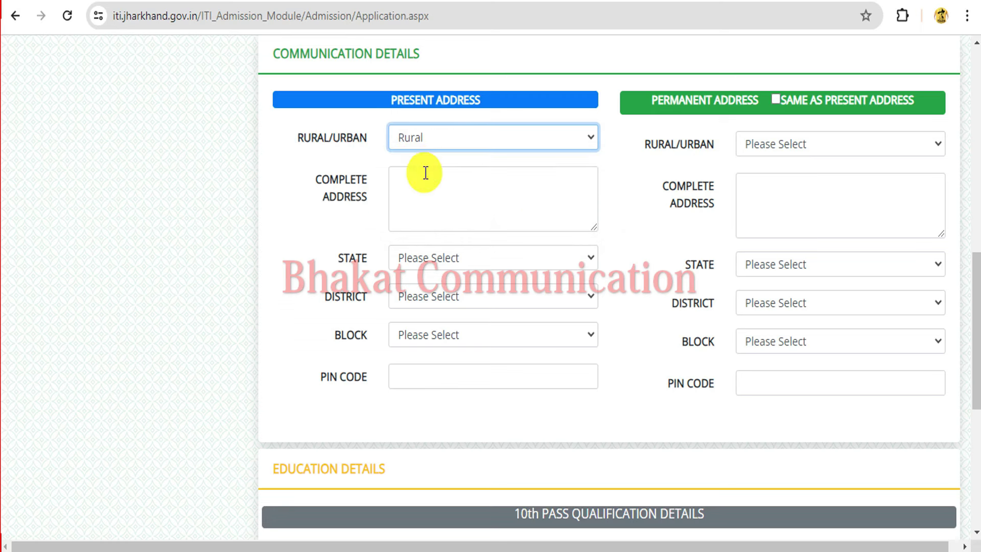
left_click(453, 141)
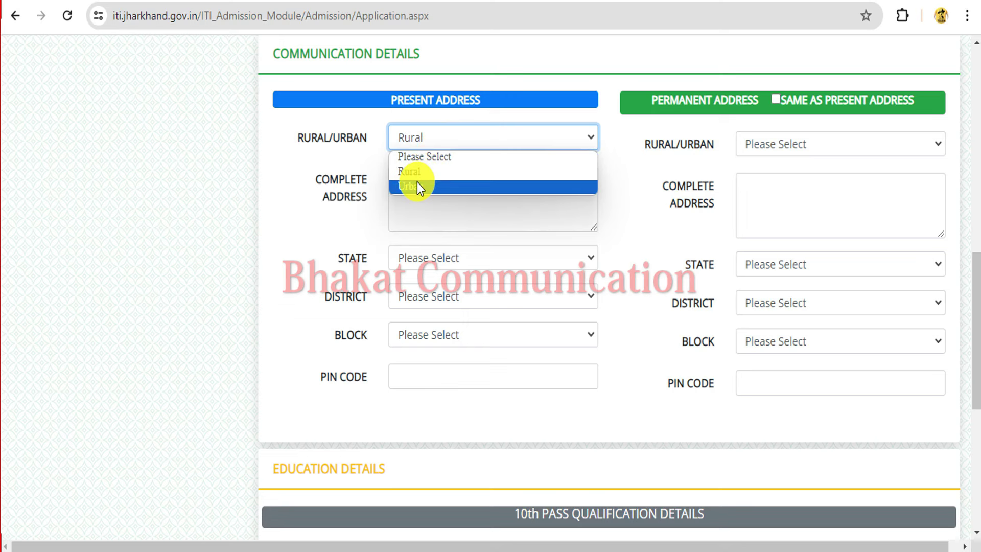
left_click(422, 173)
left_click(434, 136)
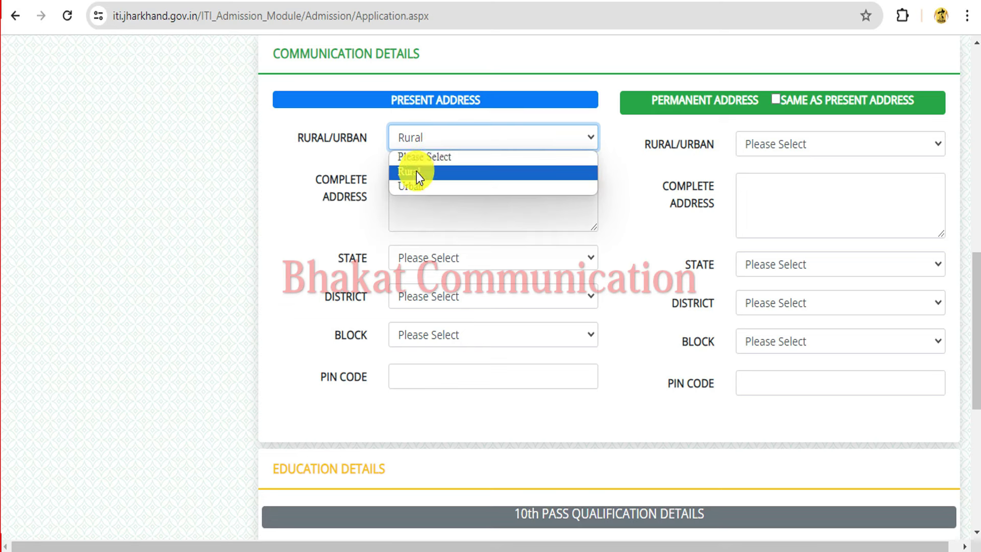
left_click(416, 172)
Fill in the present address's complete address, with state Jharkhand, district East Singhbhum and block Ghatshila
left_click(404, 181)
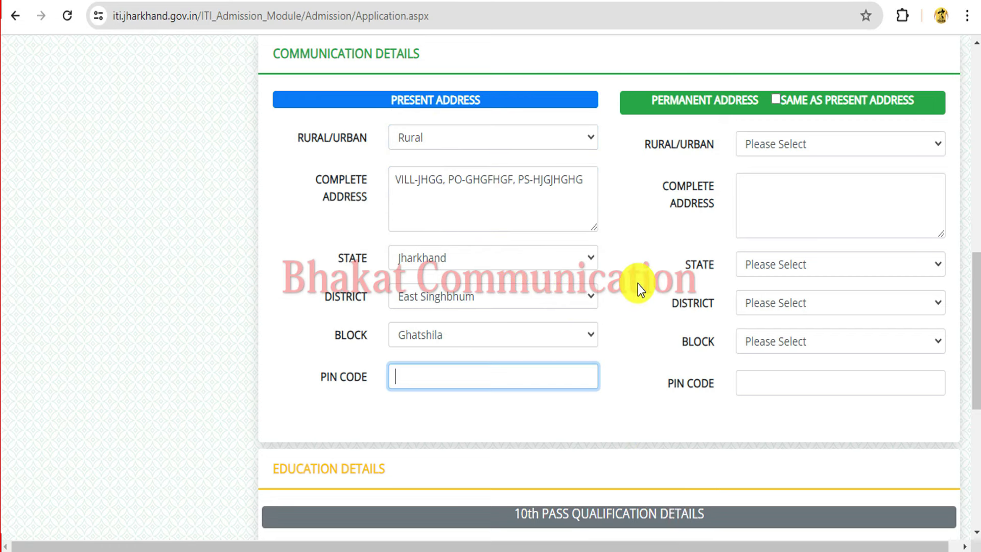
left_click(611, 284)
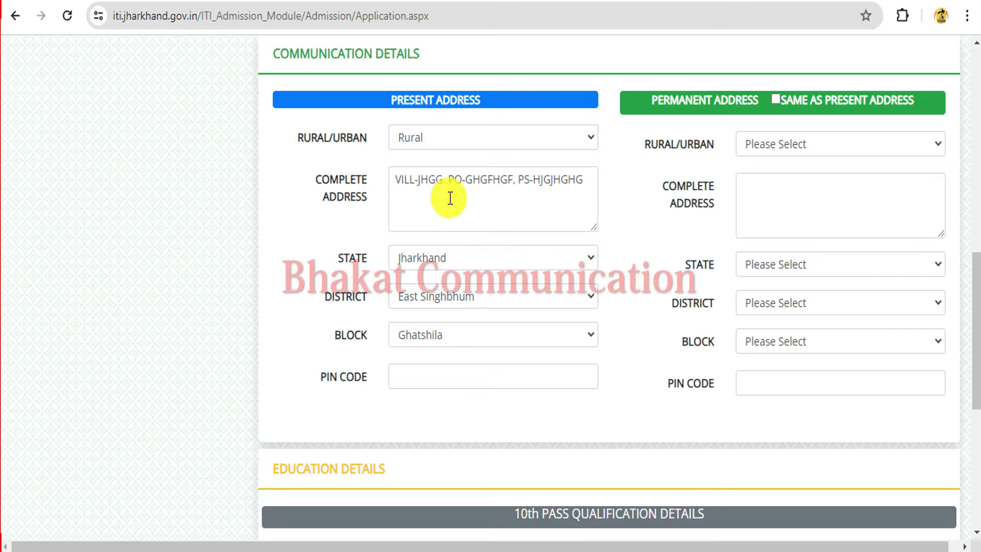
left_click_drag(398, 181, 583, 183)
left_click(535, 216)
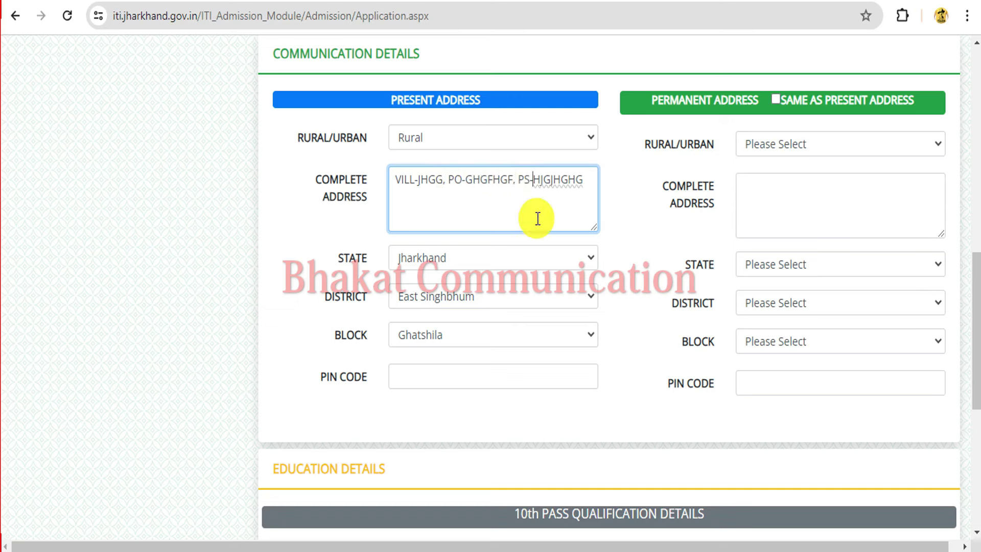
left_click_drag(340, 256, 368, 256)
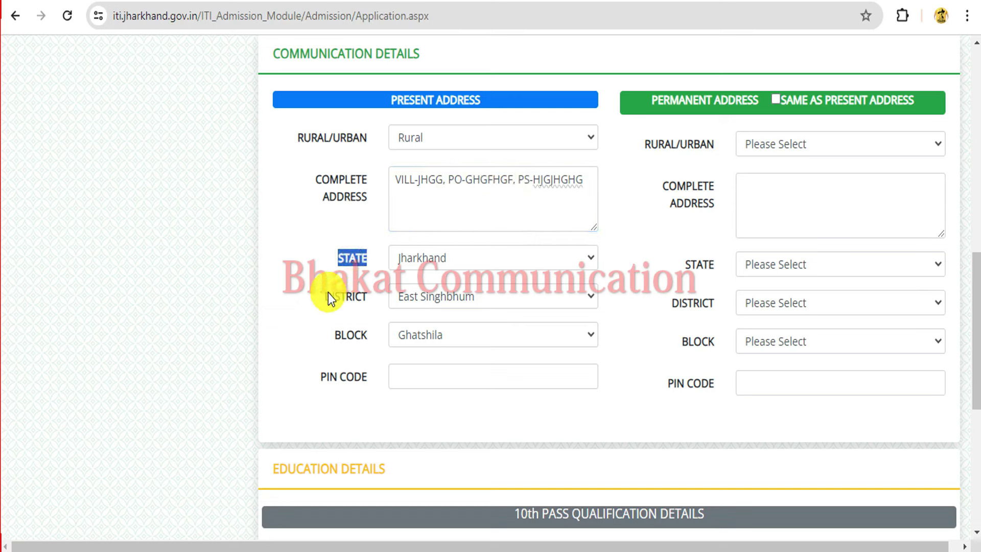
left_click_drag(329, 293, 370, 295)
left_click_drag(338, 332, 363, 337)
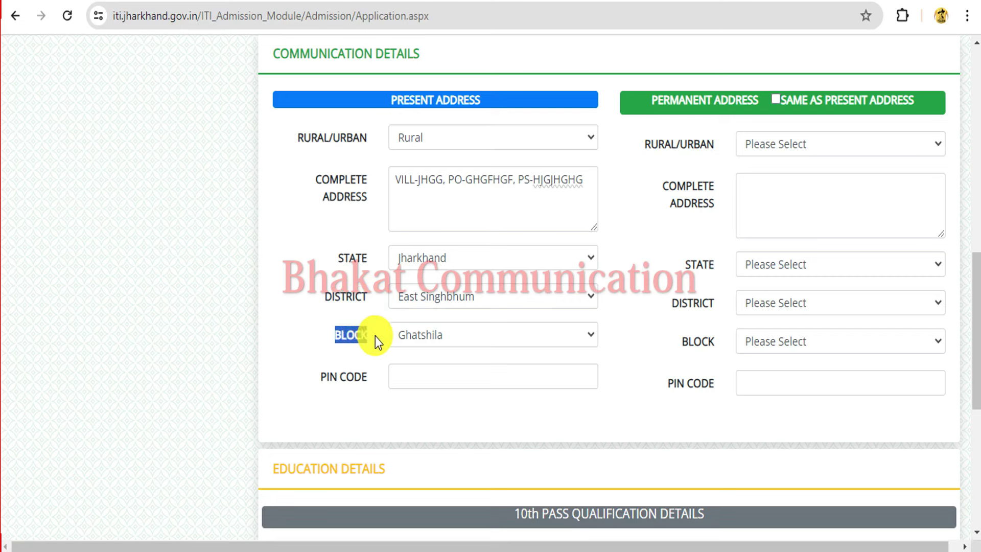
left_click(426, 377)
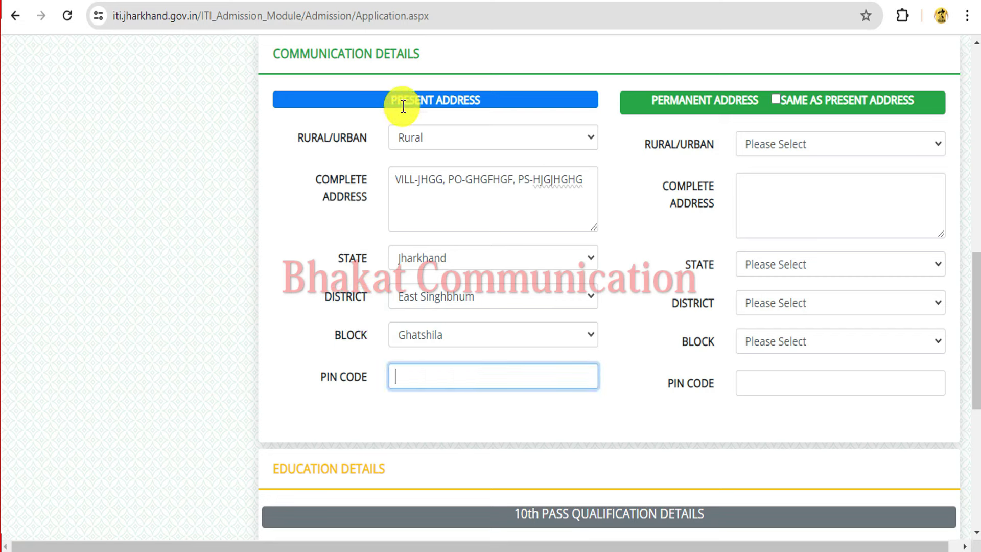
Mark the permanent address as the same as the present address
left_click_drag(403, 106, 600, 132)
left_click_drag(652, 99, 772, 120)
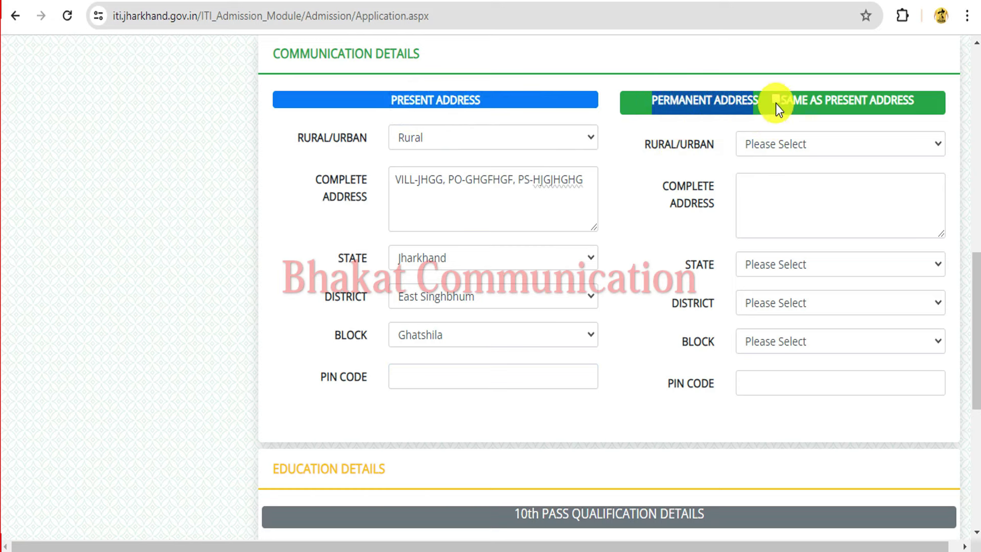
left_click(776, 100)
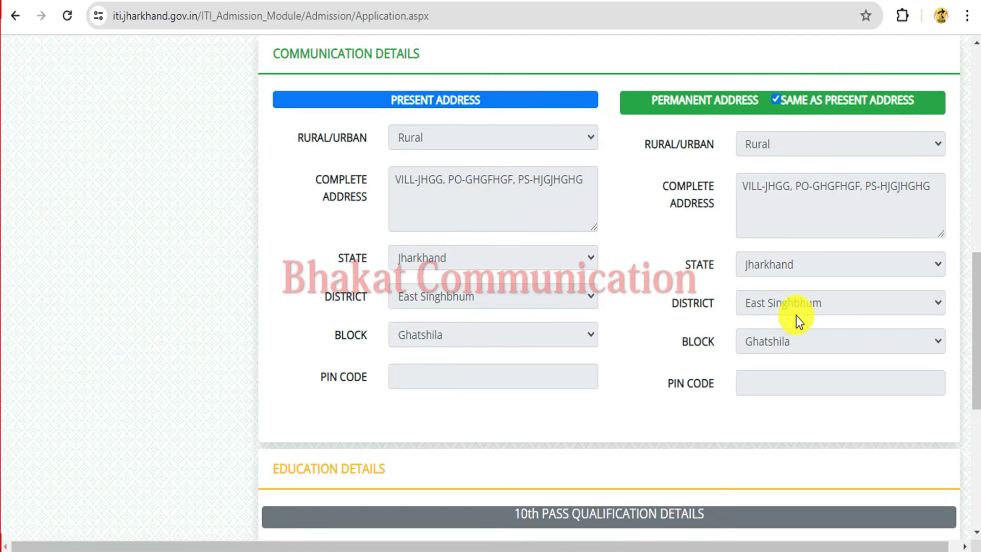
Select J.A.C as the board name in the 10th pass qualification details
scroll(774, 281, "down", 5)
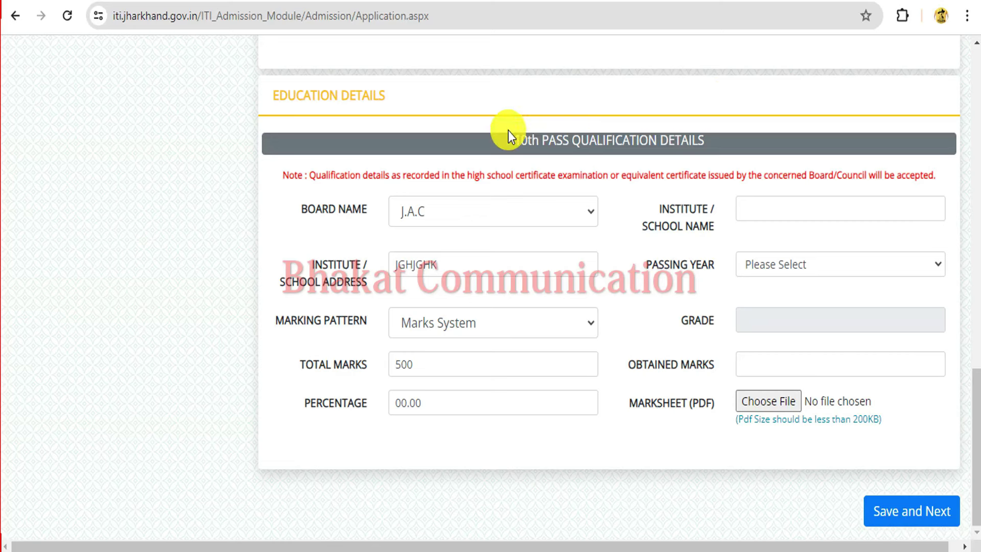
left_click_drag(272, 103, 446, 104)
left_click(445, 104)
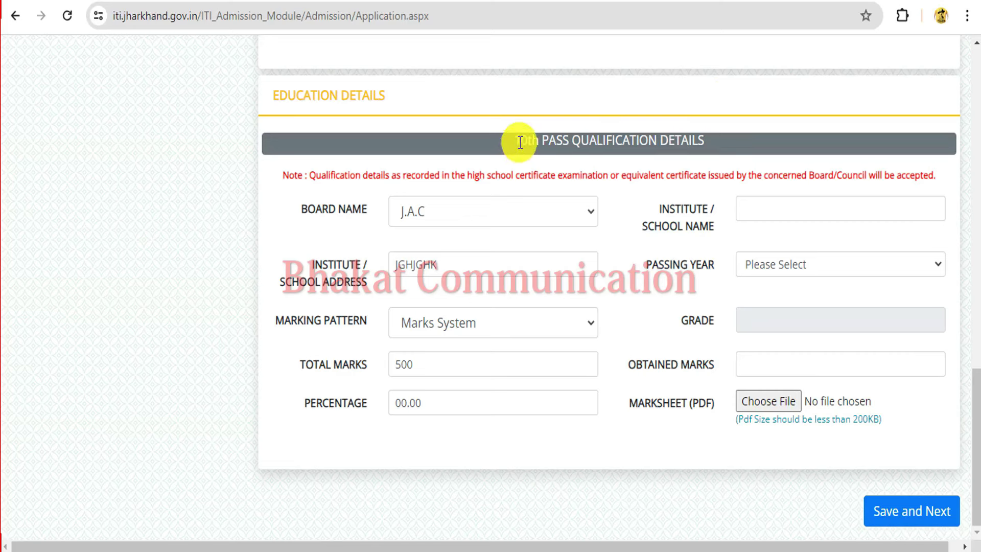
left_click_drag(519, 141, 696, 137)
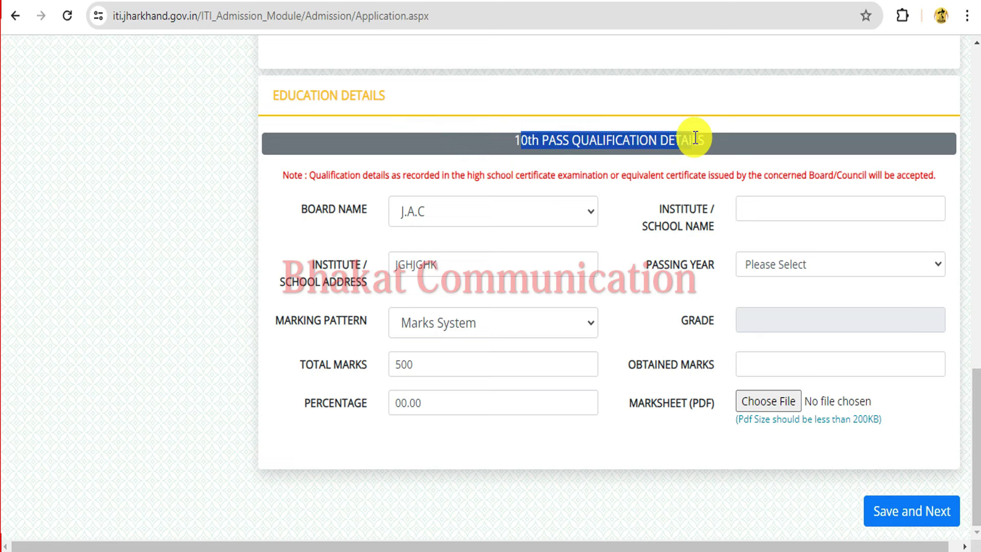
left_click(723, 139)
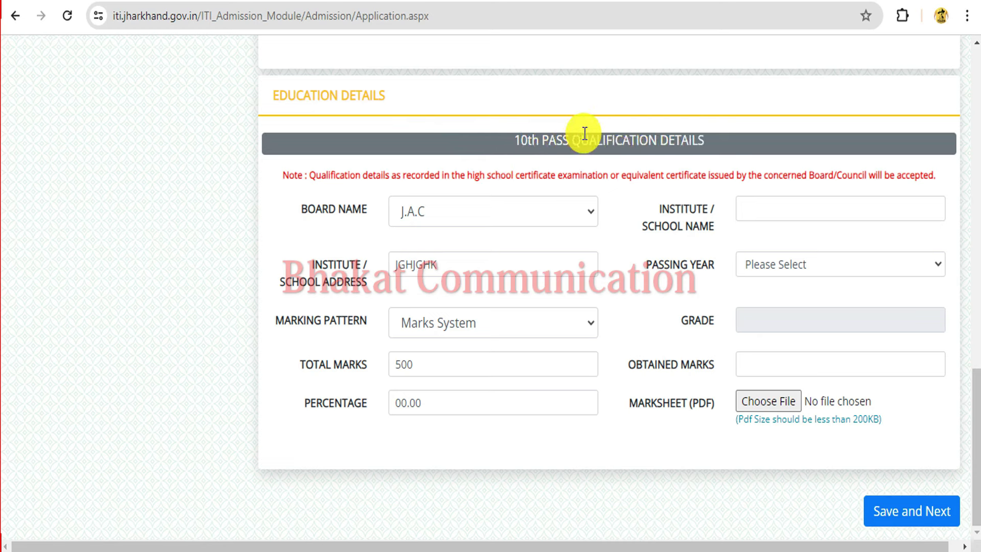
left_click_drag(513, 140, 716, 146)
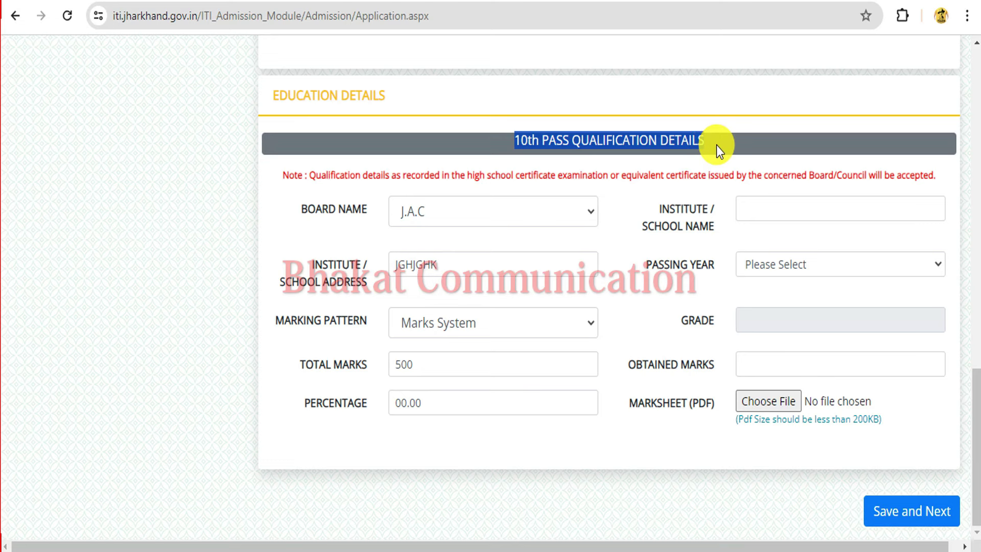
left_click(716, 145)
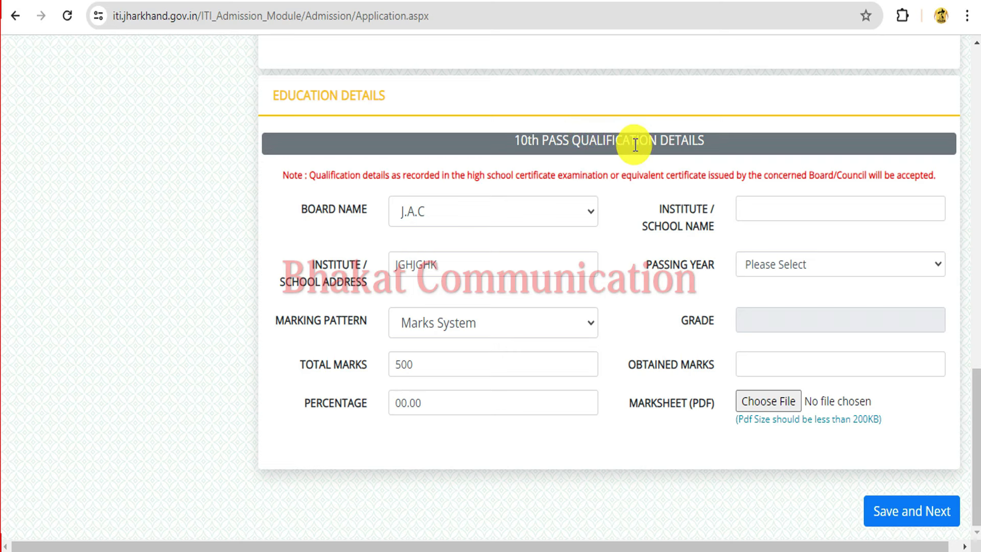
double_click(300, 209)
left_click(450, 214)
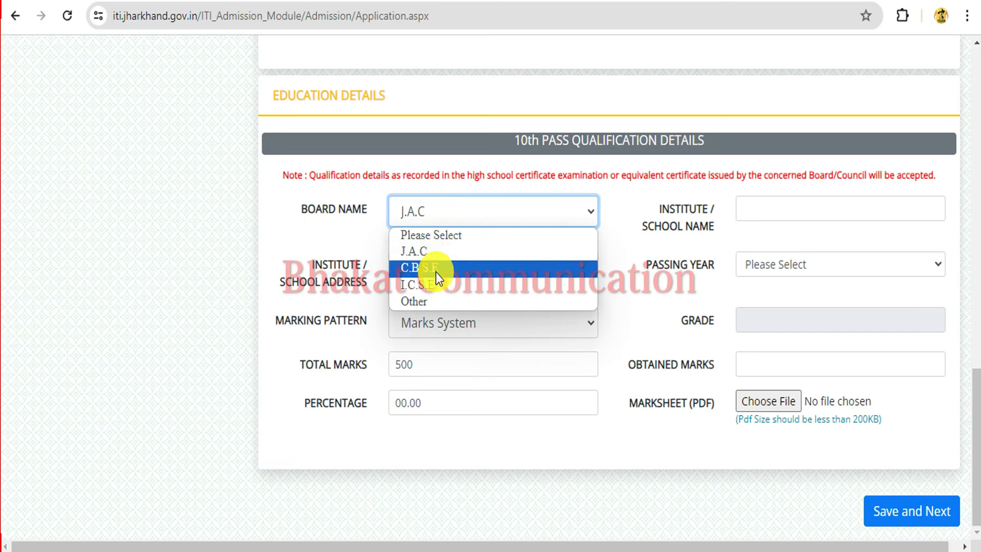
left_click(435, 253)
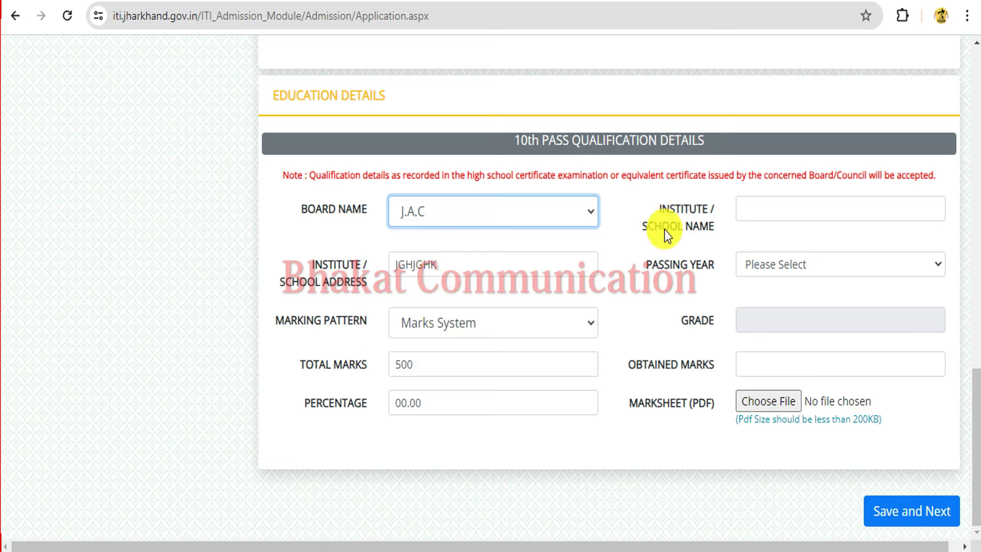
Fill in SCHOOL NAME as the institute name and insert ADDRESS into the institute address so it reads JGHJGADDRESSHK
left_click(808, 207)
left_click_drag(640, 227, 795, 211)
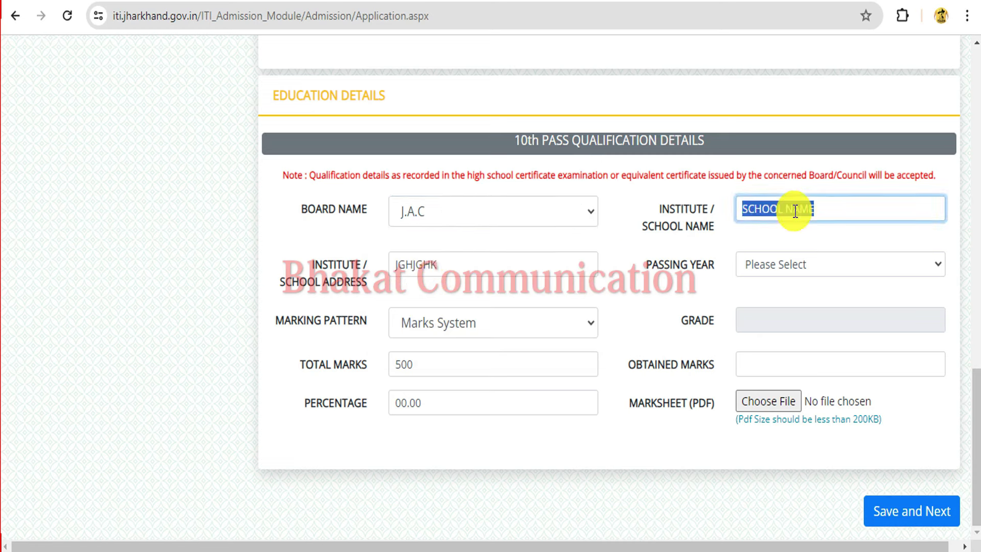
left_click(824, 210)
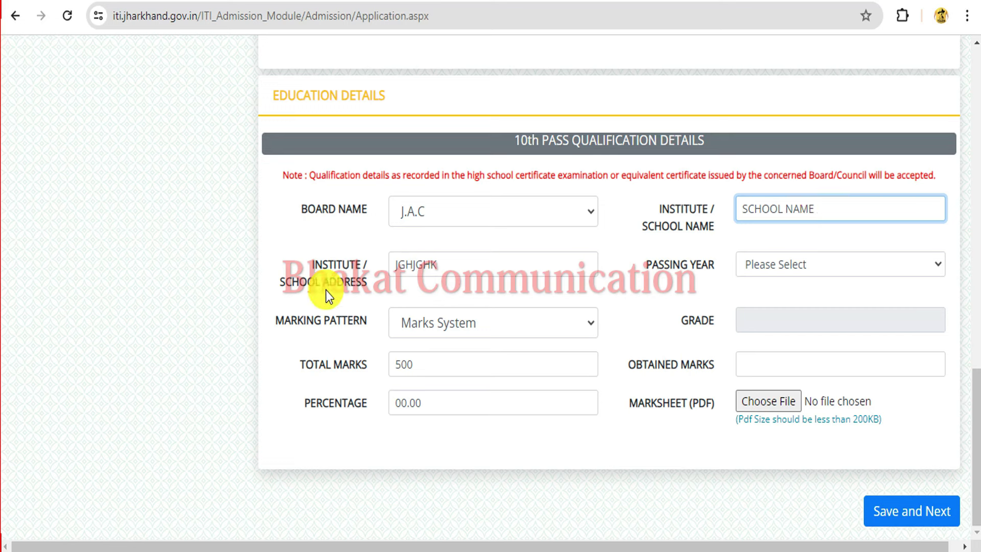
left_click_drag(313, 265, 427, 266)
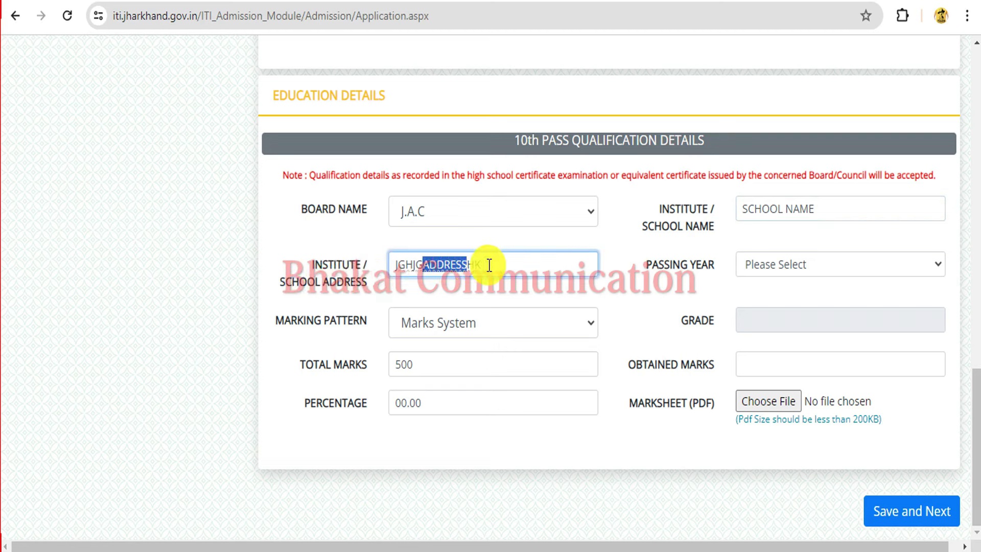
left_click(507, 266)
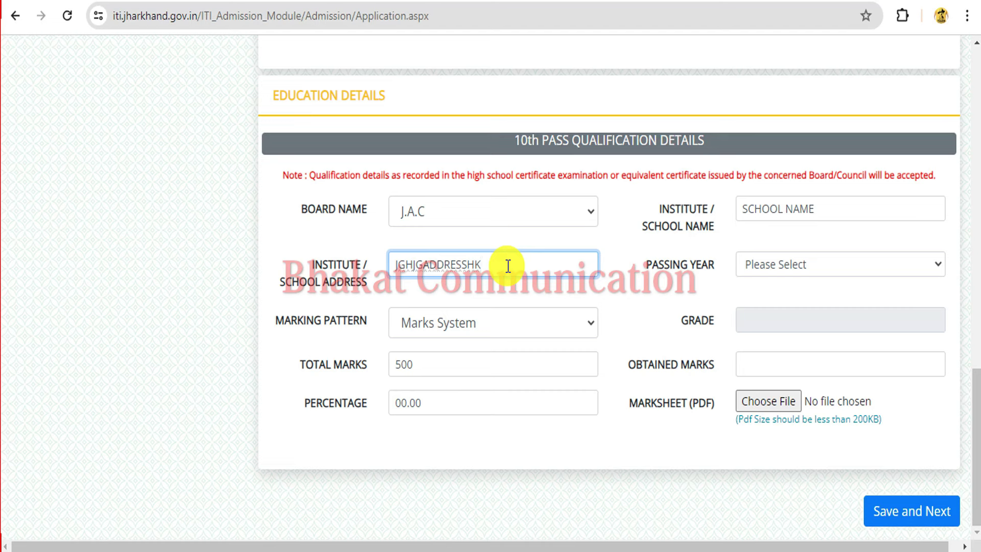
Set the 10th passing year to 2016 and the marking pattern to Marks System
left_click_drag(642, 268, 691, 268)
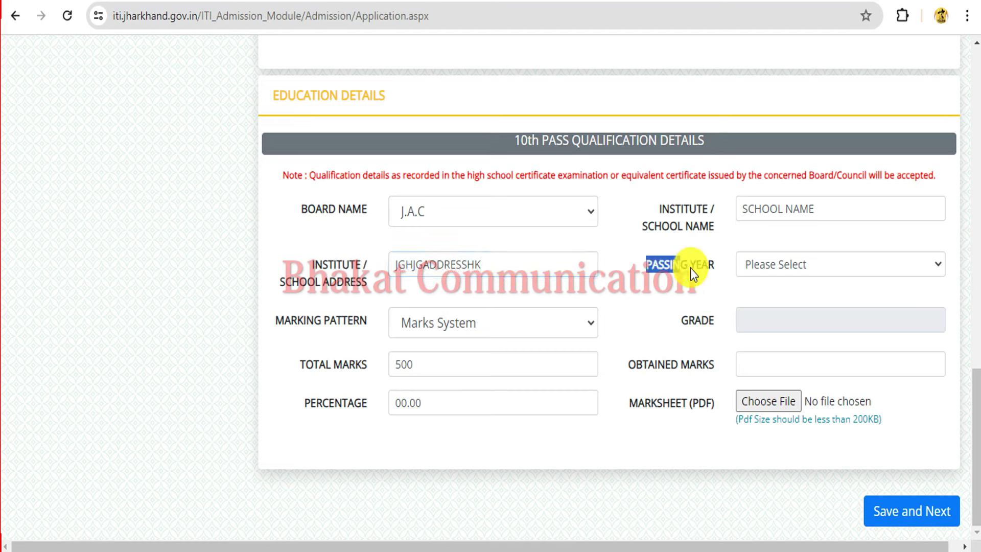
left_click(763, 269)
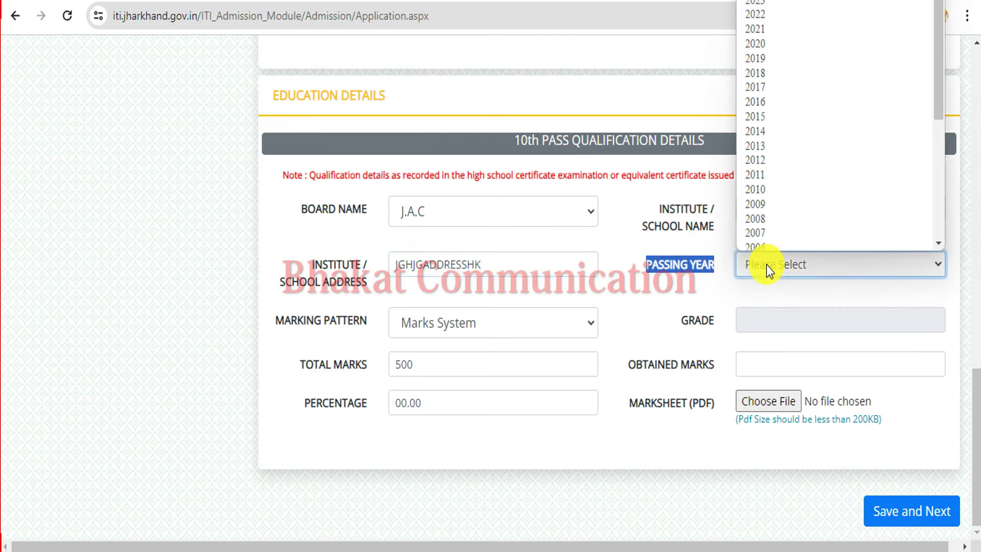
left_click(777, 102)
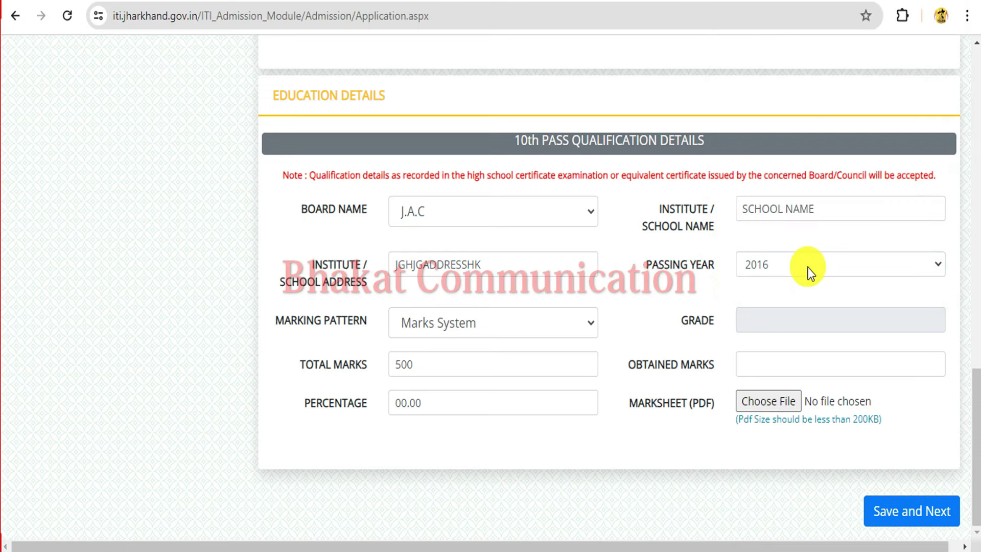
left_click_drag(280, 328, 464, 326)
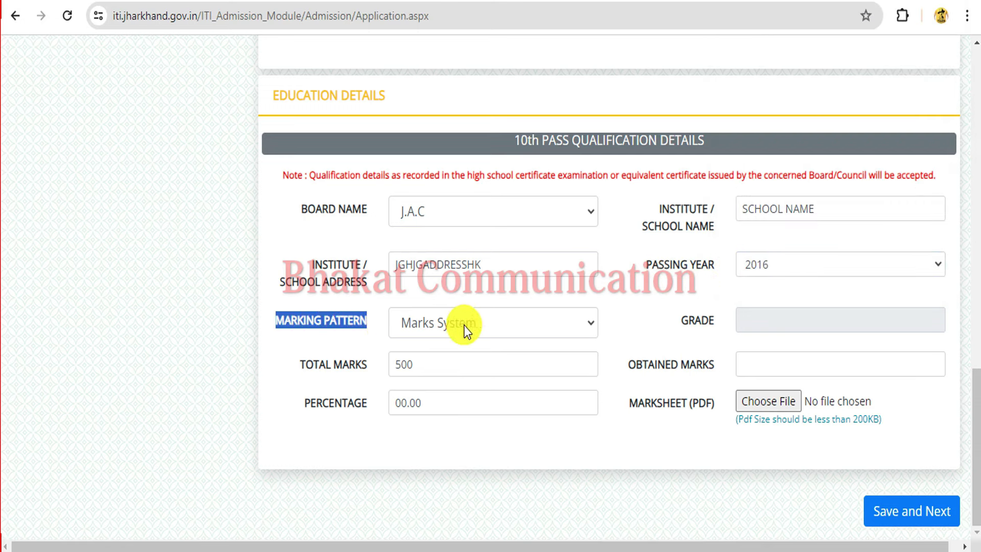
left_click(465, 324)
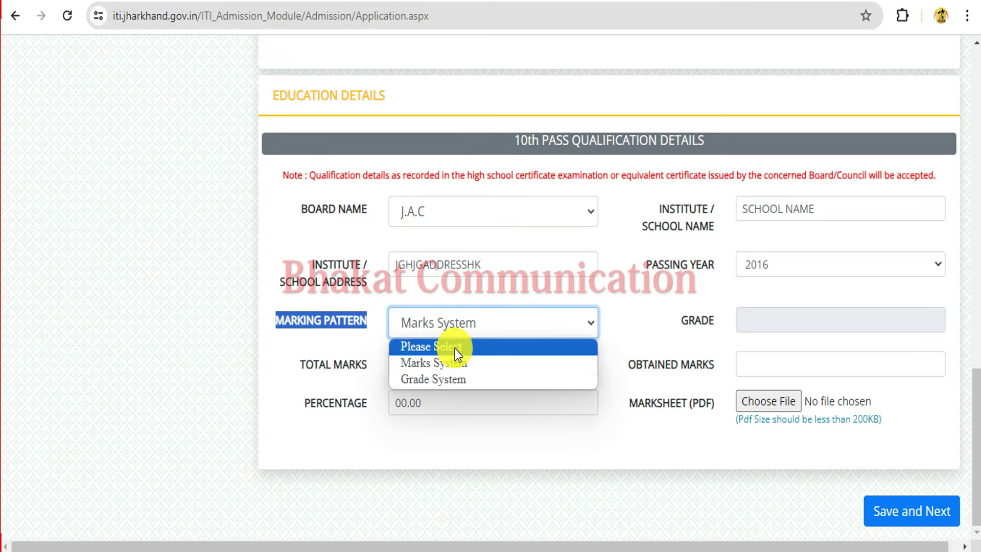
left_click(457, 366)
left_click(622, 273)
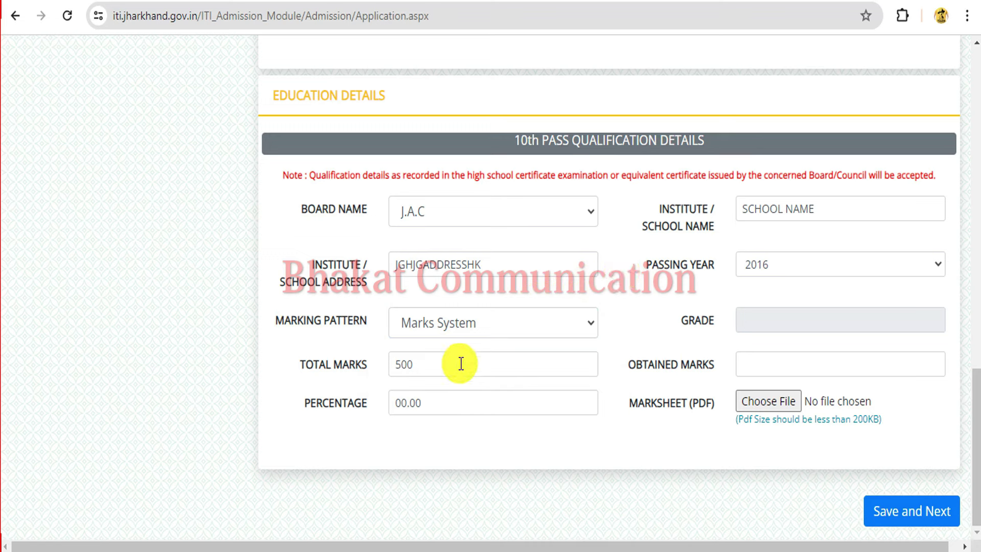
Enter 400 as the obtained marks for the 10th pass qualification
left_click(416, 368)
left_click_drag(454, 368, 384, 366)
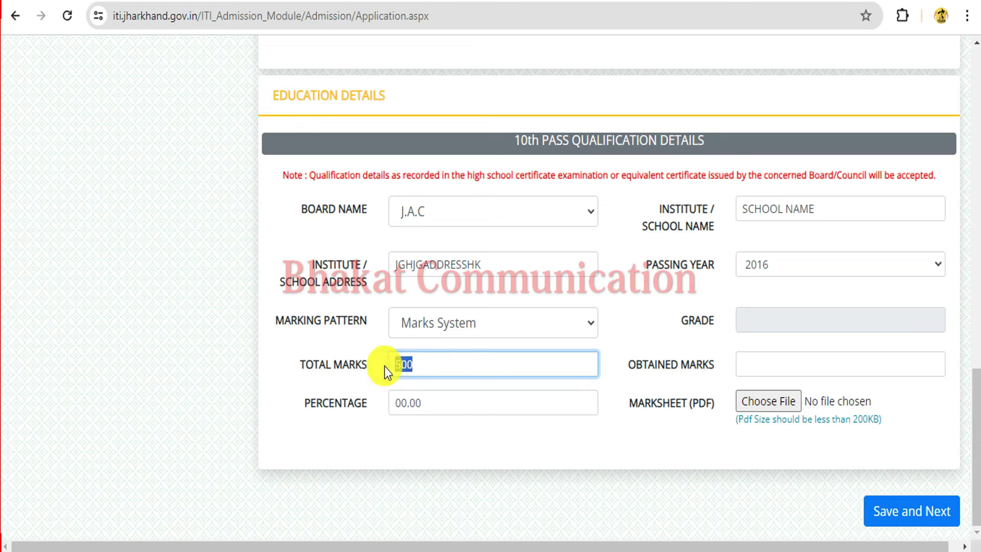
left_click(747, 372)
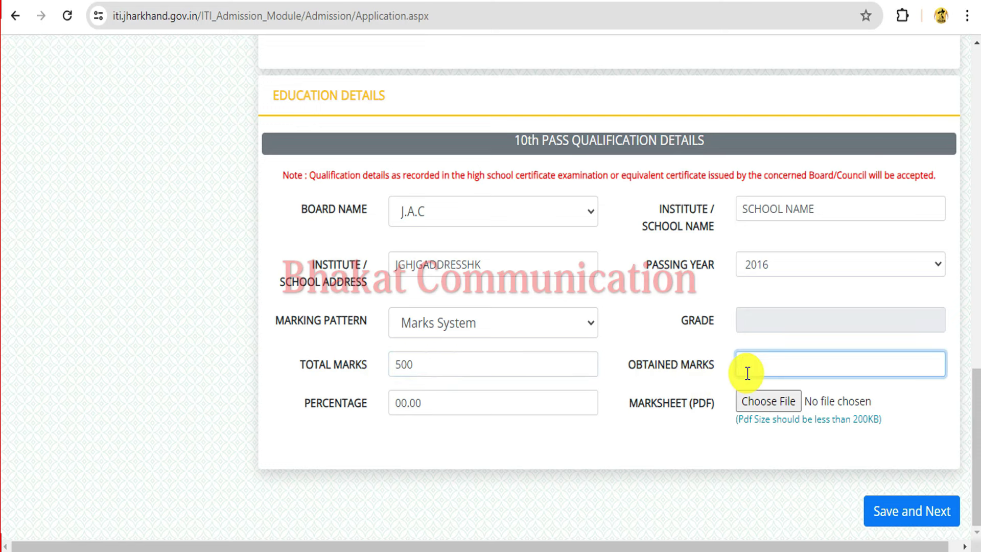
type("400")
key("Tab")
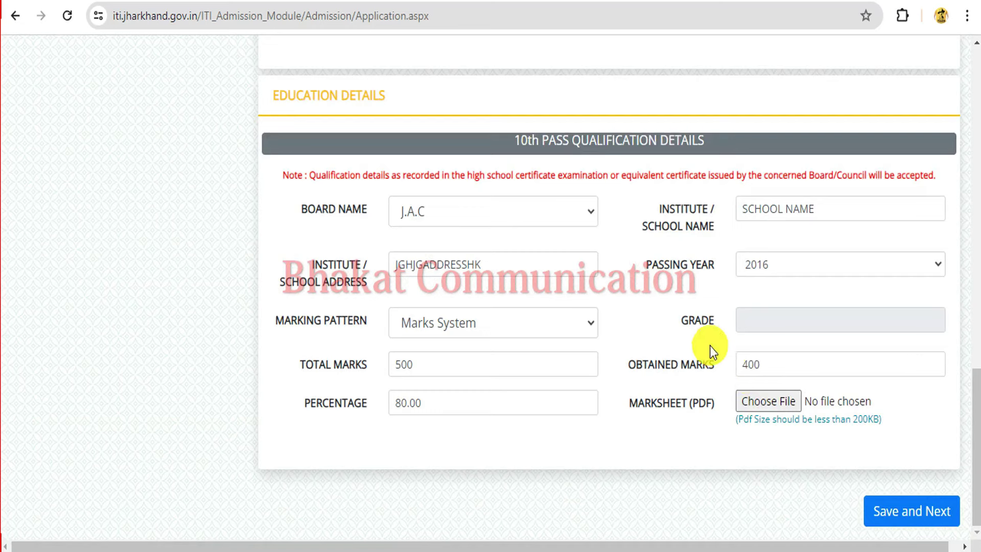
left_click_drag(394, 403, 420, 404)
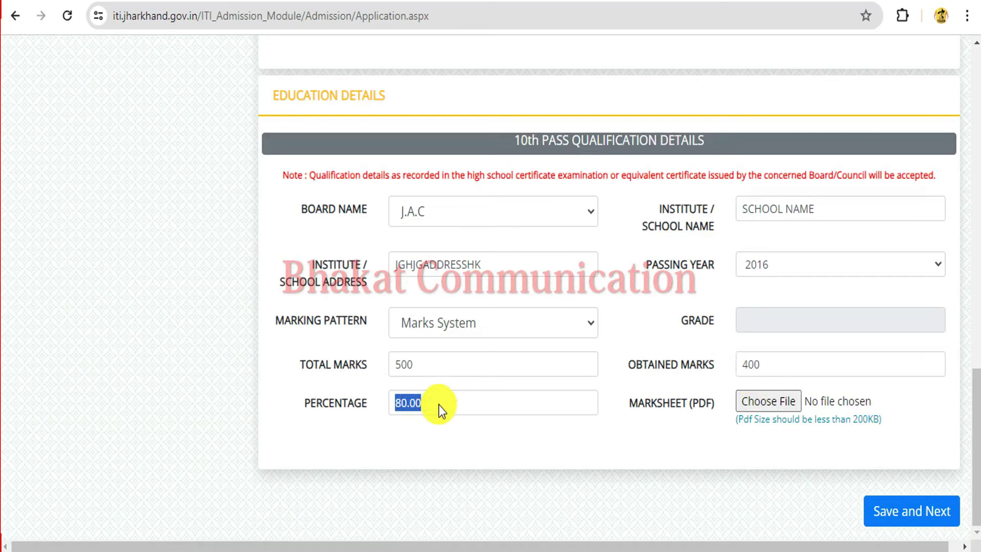
left_click(439, 405)
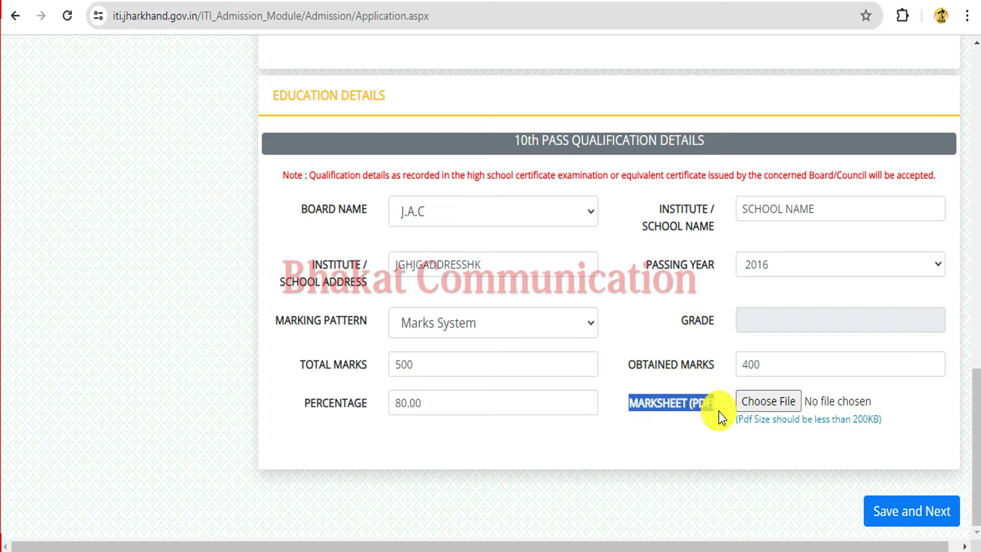
Attach the 10th marksheet PDF, then save the application details and continue to the photo and signature stage
left_click(702, 417)
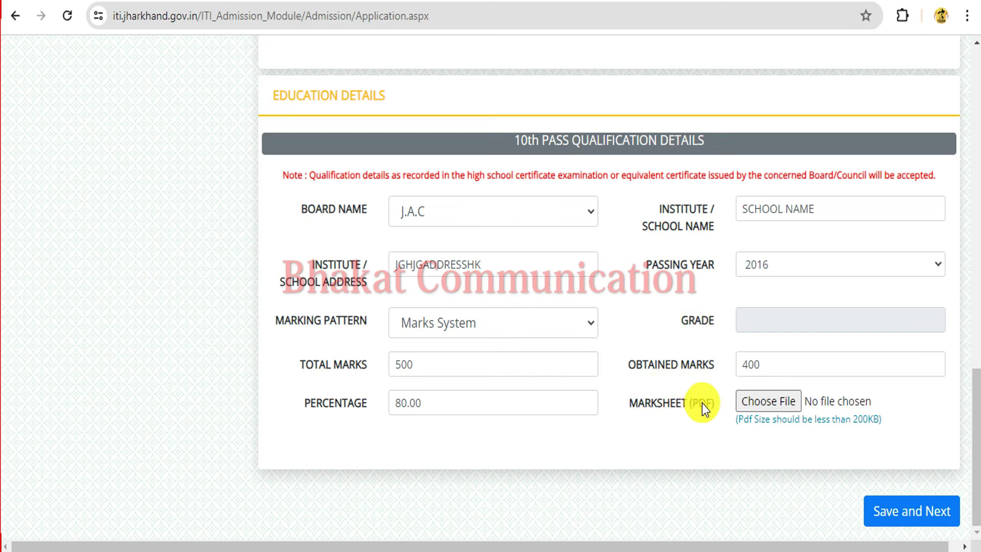
left_click_drag(817, 419, 900, 423)
left_click(806, 418)
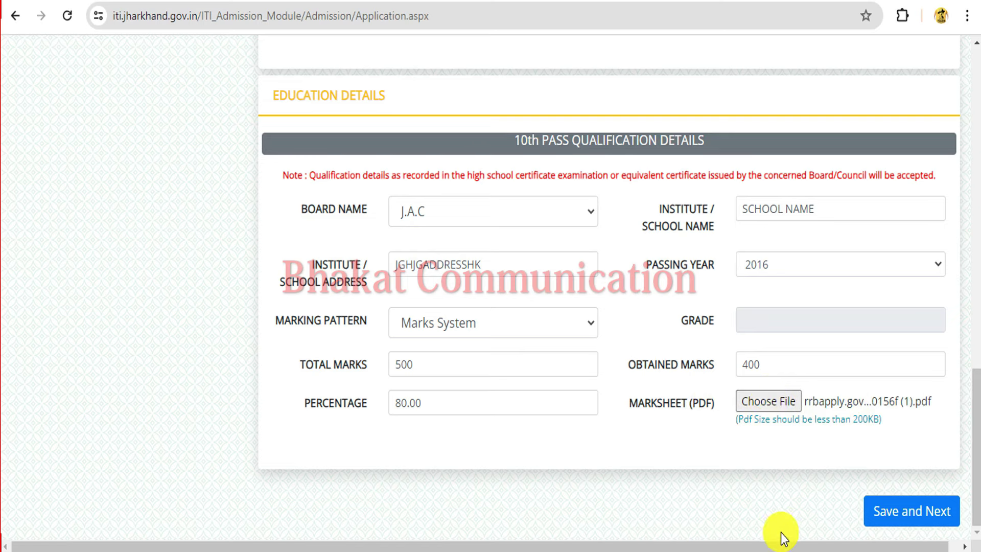
left_click(914, 510)
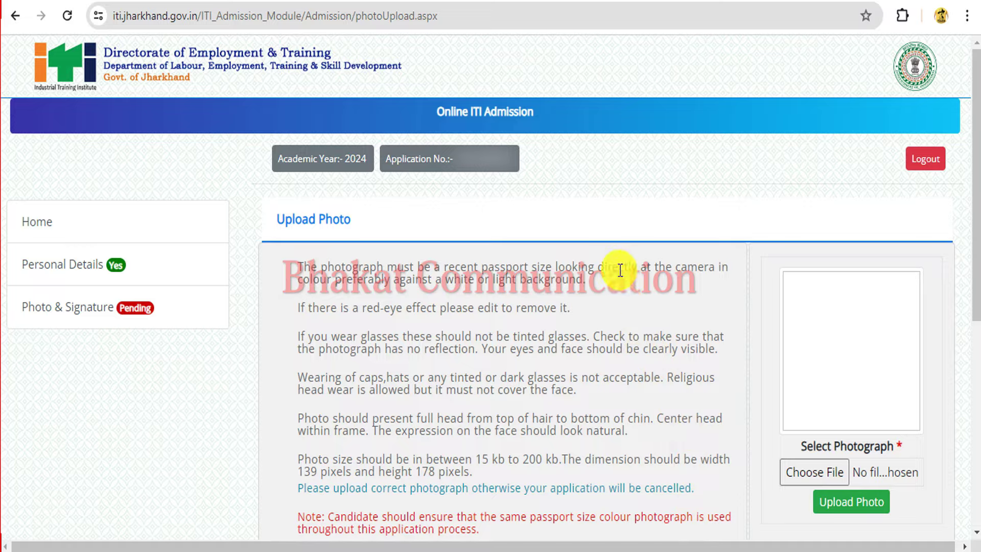
Review the background, file size and dimension requirements for the photograph and the signature
scroll(619, 299, "down", 5)
scroll(615, 294, "up", 4)
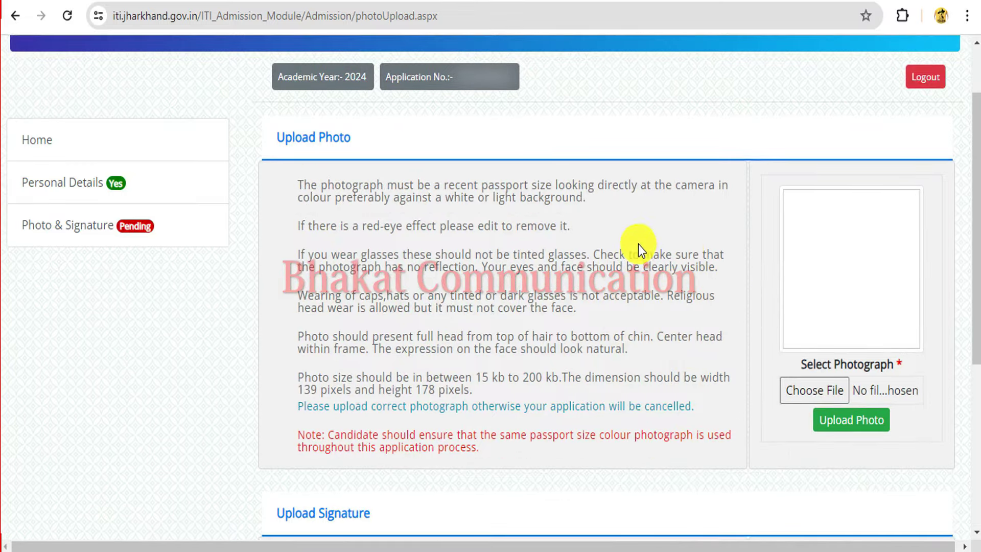
scroll(542, 307, "down", 5)
scroll(716, 382, "up", 6)
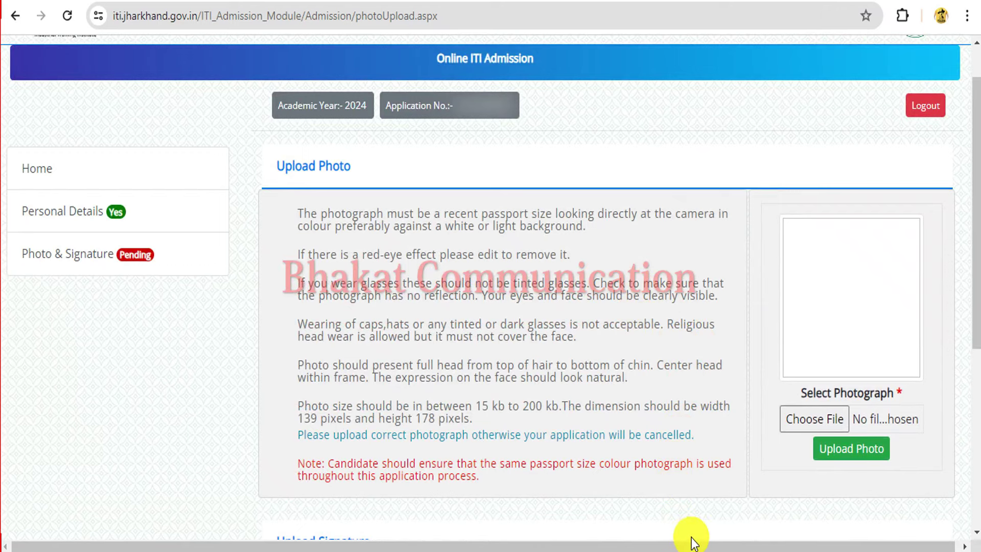
scroll(691, 536, "down", 2)
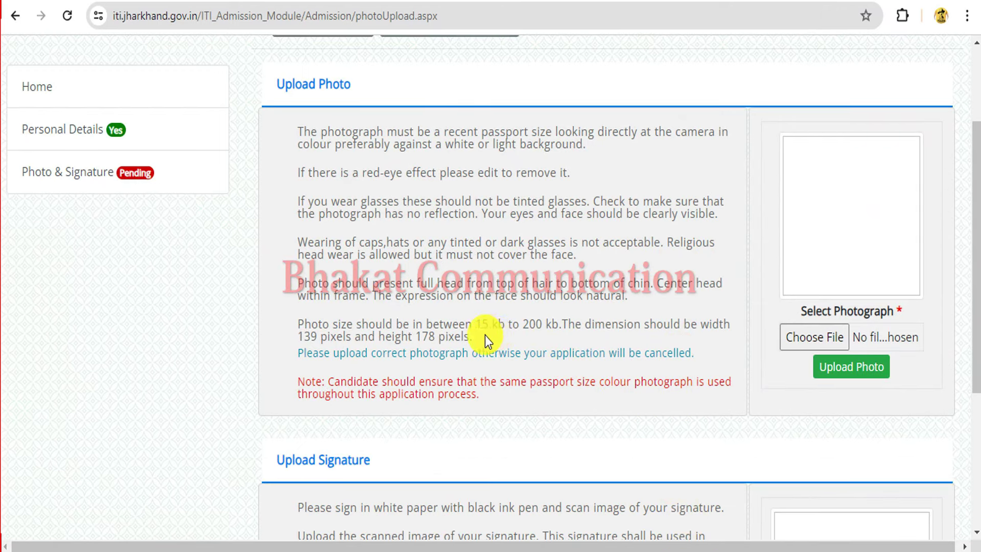
left_click_drag(477, 322, 543, 333)
left_click(524, 315)
left_click_drag(445, 145, 517, 151)
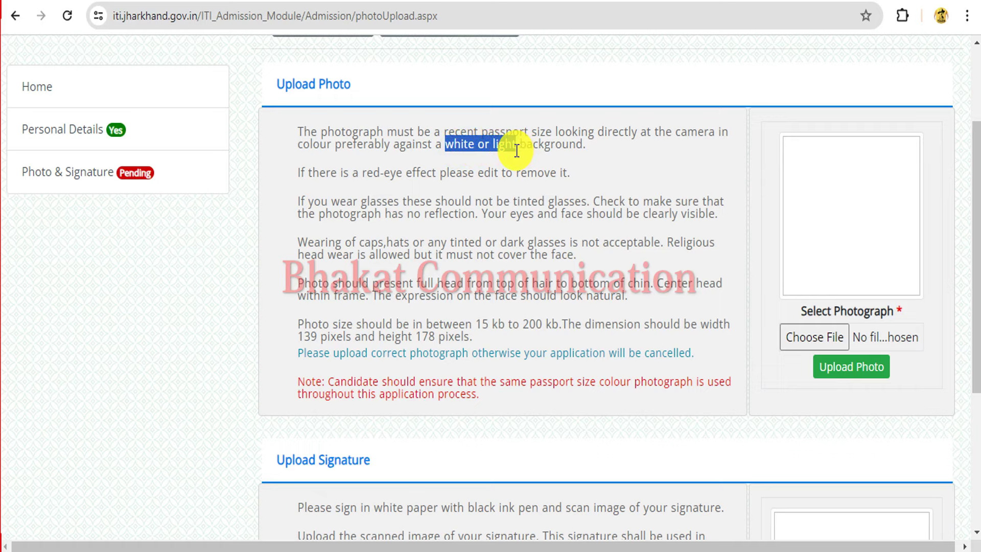
left_click(522, 237)
scroll(520, 237, "down", 4)
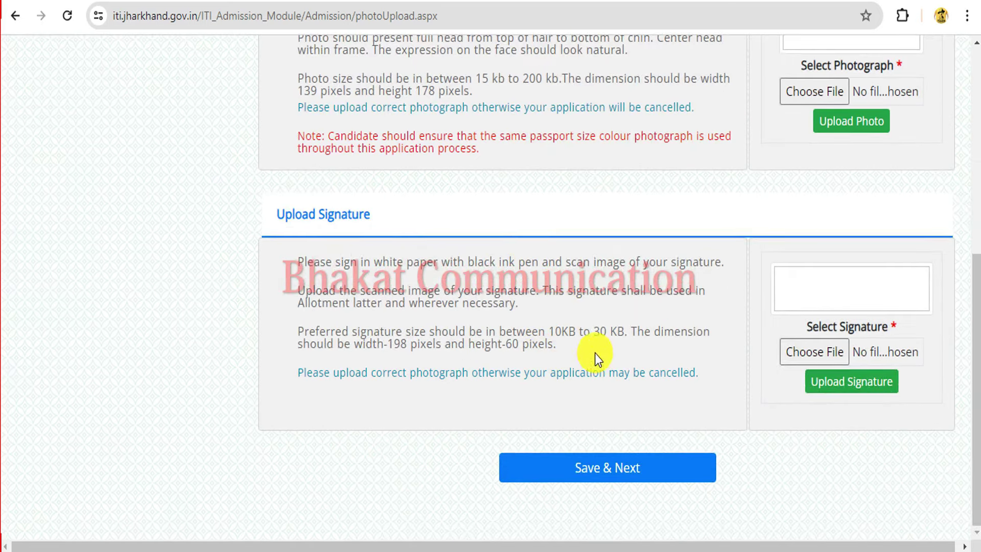
left_click_drag(554, 331, 621, 337)
left_click(621, 337)
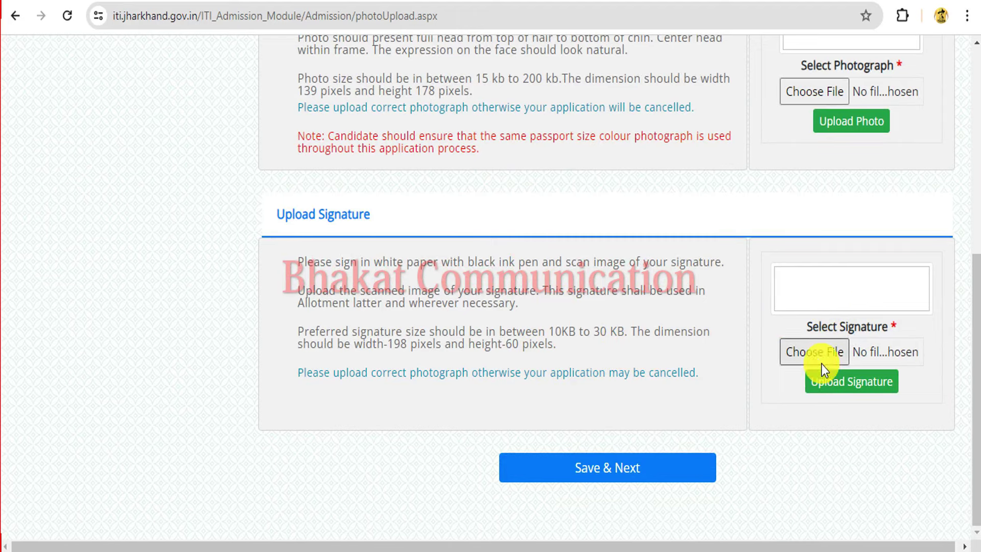
Upload the applicant's passport-size colour photograph
scroll(771, 265, "up", 3)
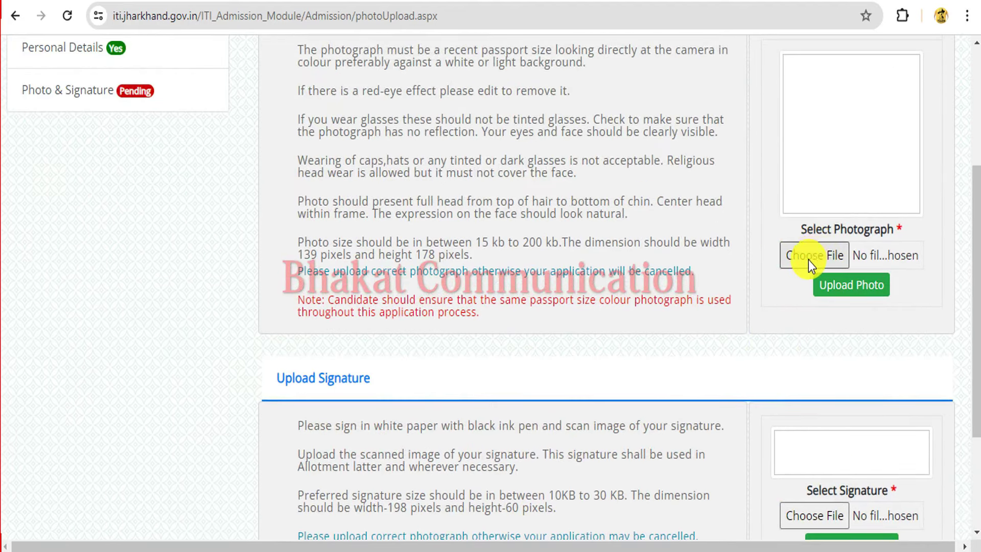
scroll(793, 256, "up", 2)
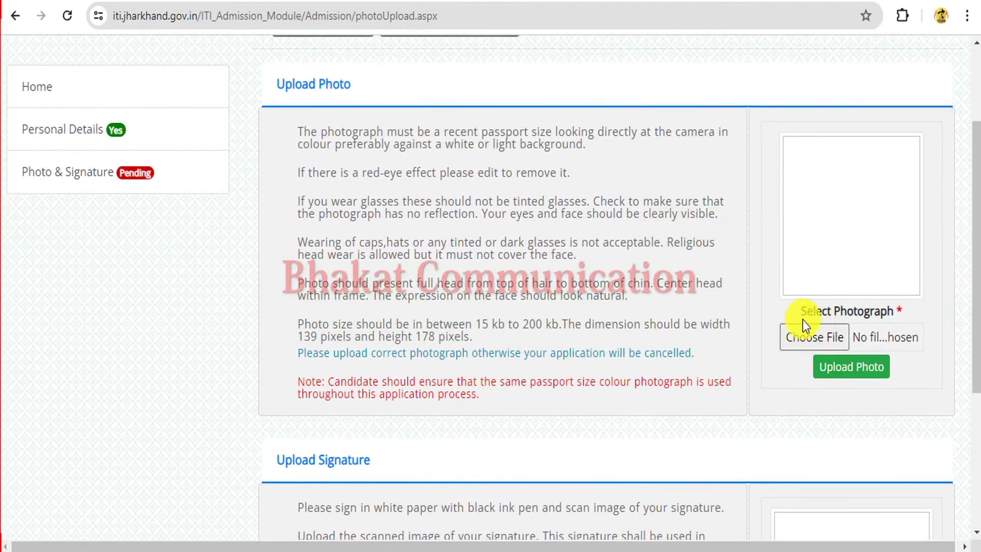
scroll(694, 532, "down", 1)
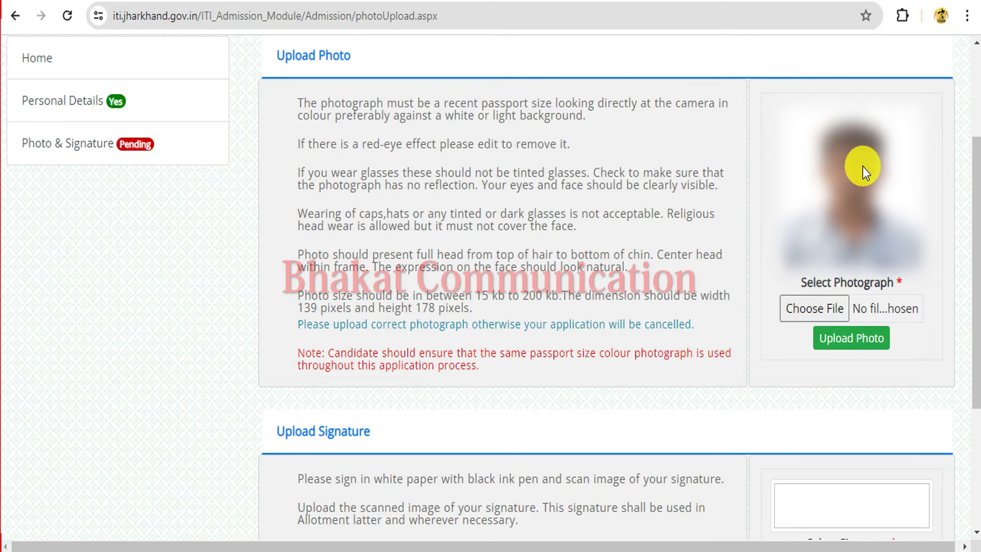
Upload the applicant's scanned signature, then save the photo and signature stage and continue to the final application review
scroll(847, 283, "down", 4)
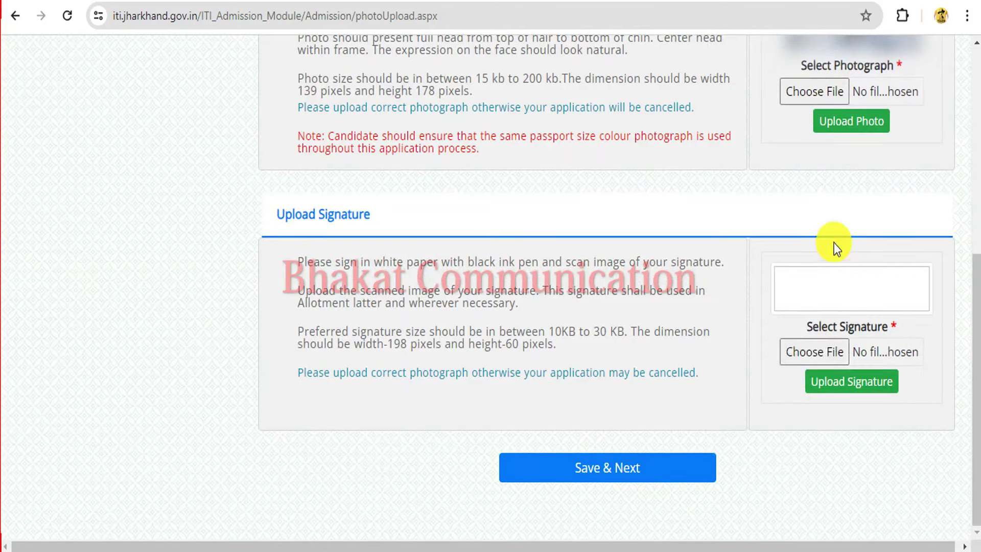
left_click_drag(811, 327, 894, 329)
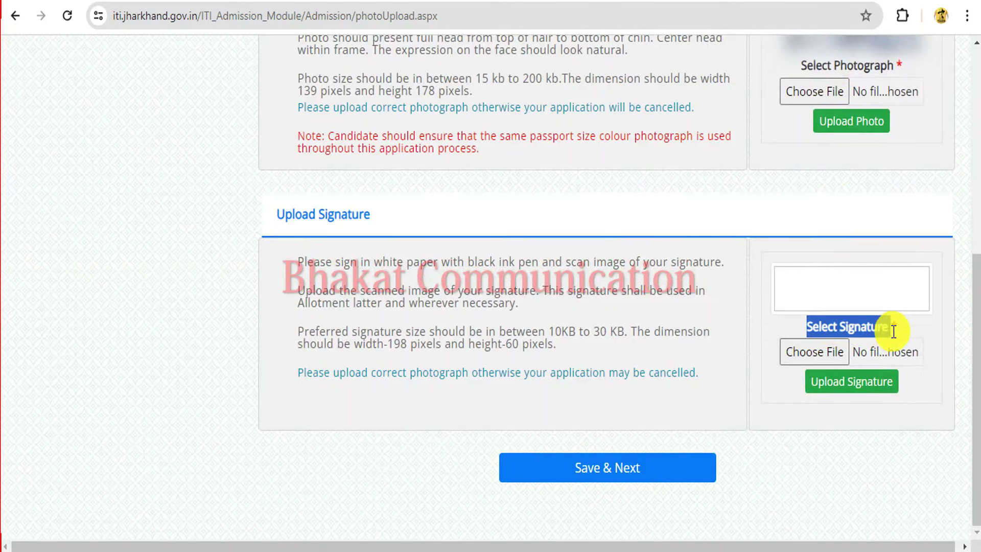
left_click(908, 336)
left_click(816, 380)
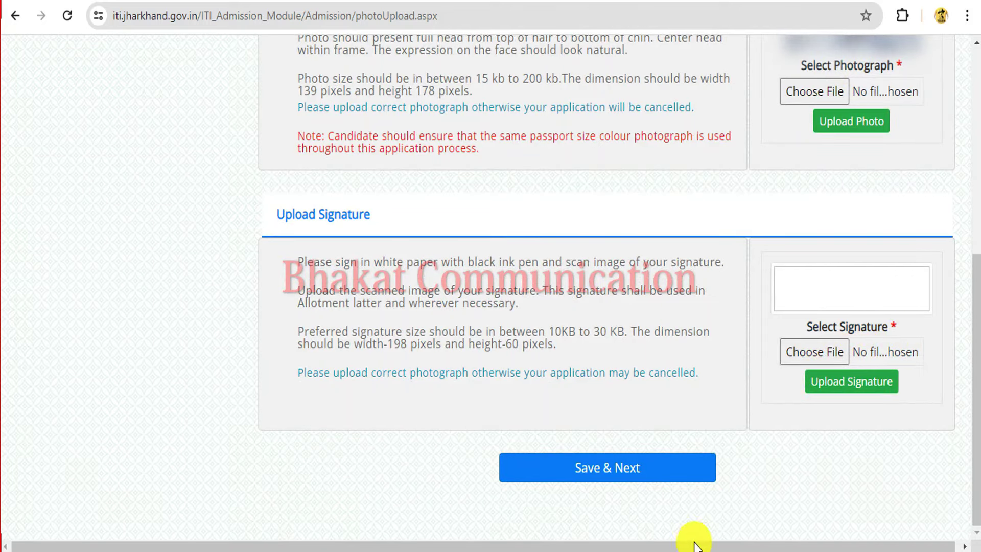
scroll(886, 150, "up", 1)
scroll(849, 265, "up", 4)
scroll(782, 358, "down", 5)
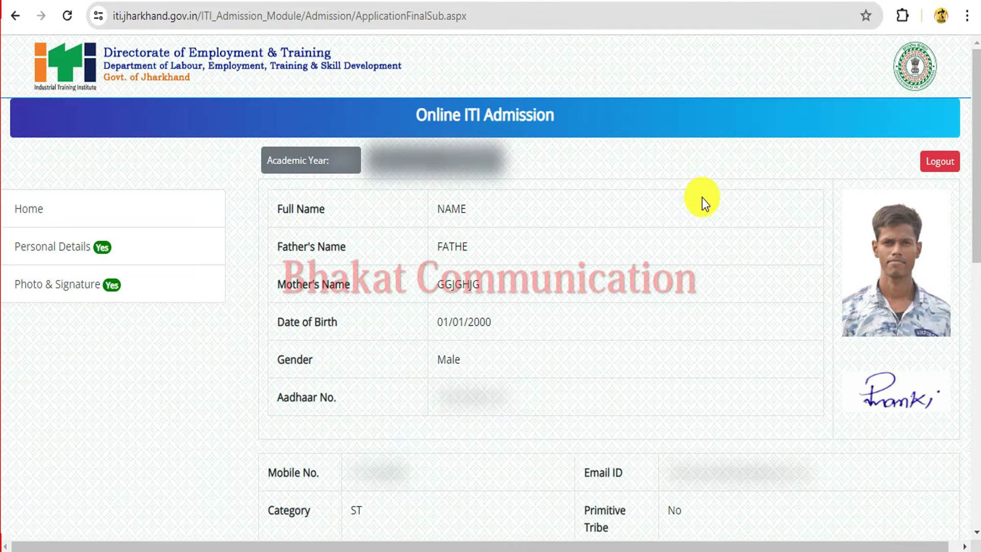
Check the personal, address and qualification details in the application summary, accept the declaration and make the final submission
scroll(736, 254, "down", 12)
scroll(702, 317, "up", 10)
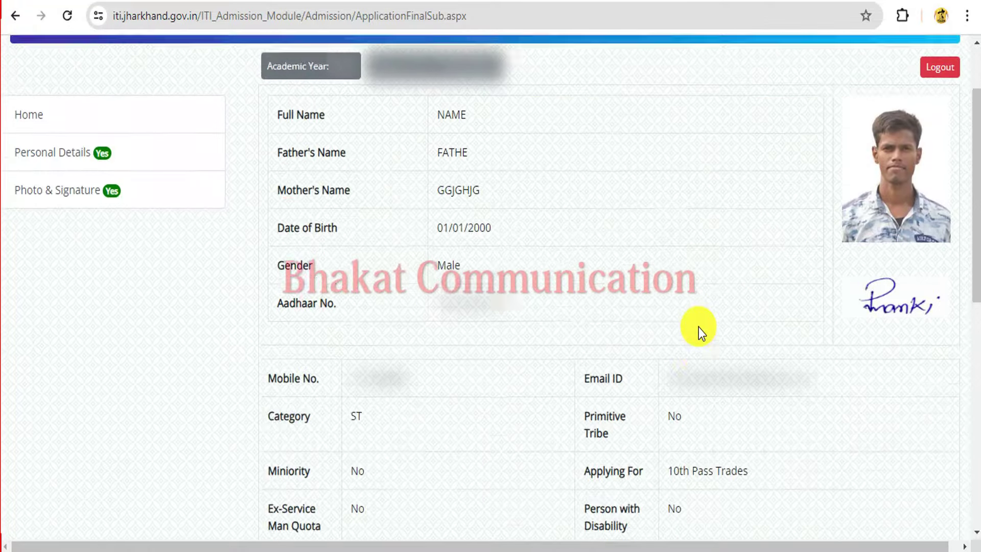
scroll(698, 327, "up", 2)
scroll(699, 319, "down", 12)
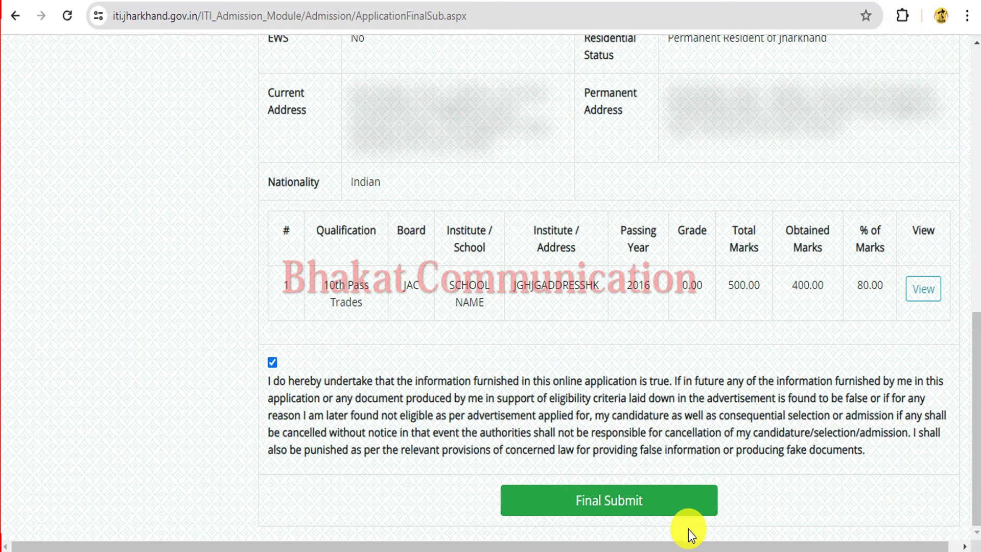
left_click(684, 504)
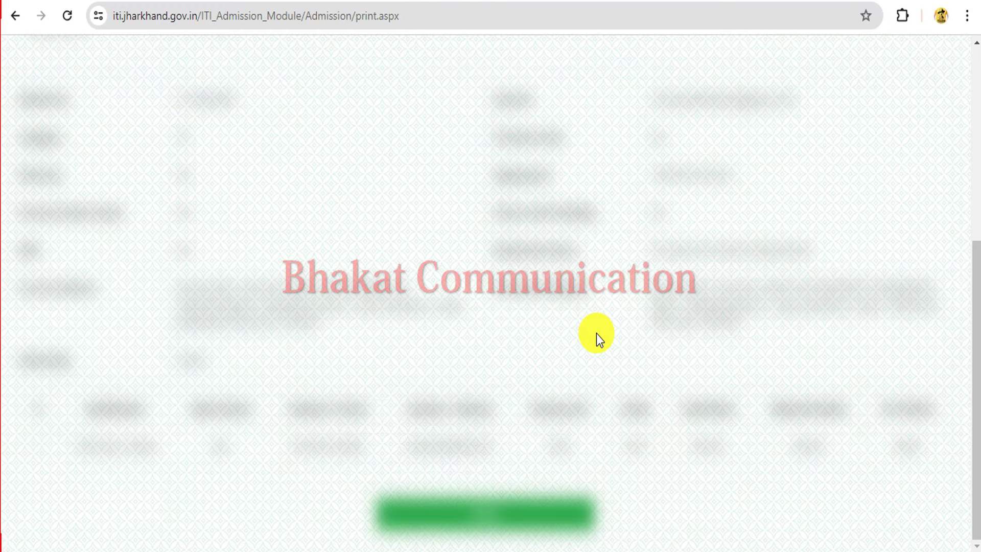
Look over the printable copy of the submitted application, from the applicant's details to the qualification table
scroll(596, 333, "up", 5)
scroll(568, 366, "down", 5)
scroll(458, 238, "up", 5)
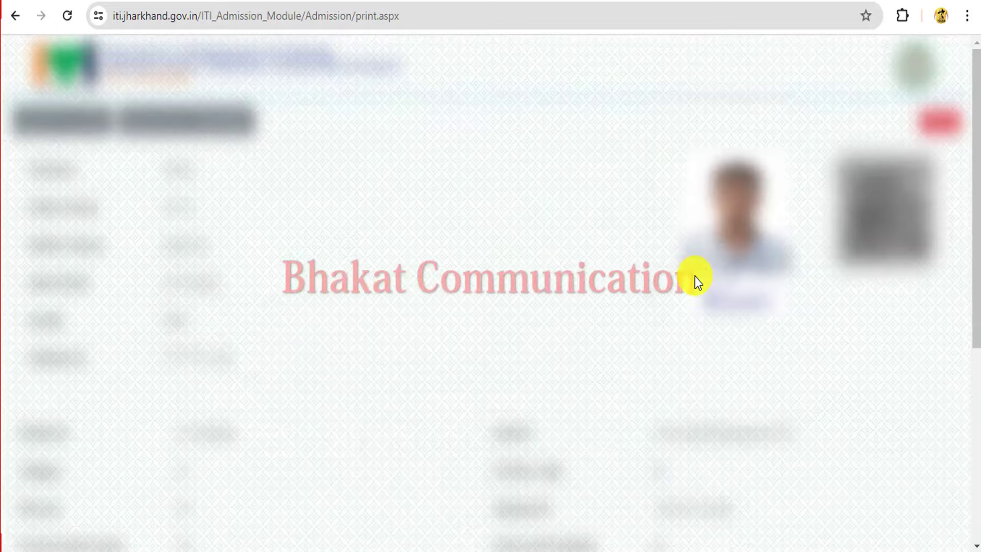
scroll(695, 277, "down", 5)
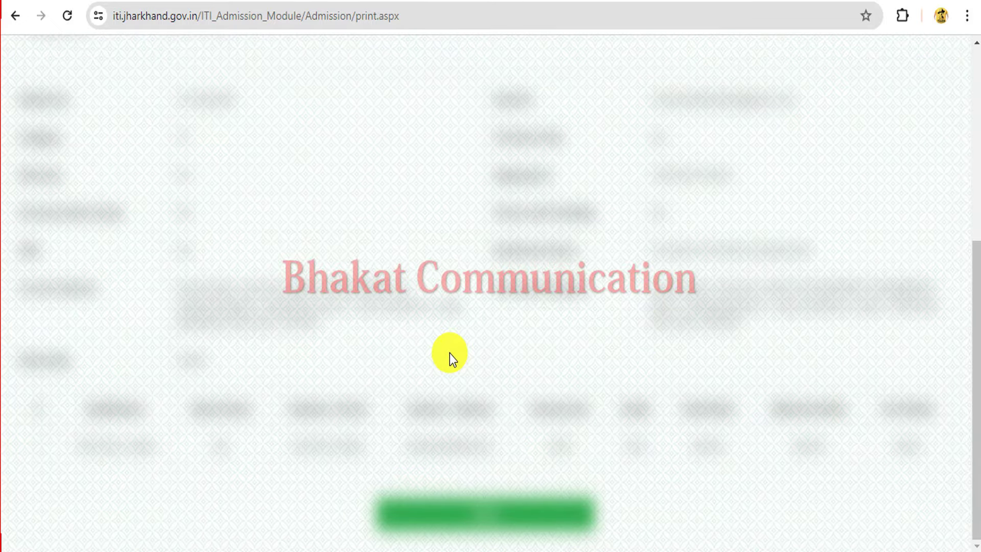
scroll(450, 354, "up", 5)
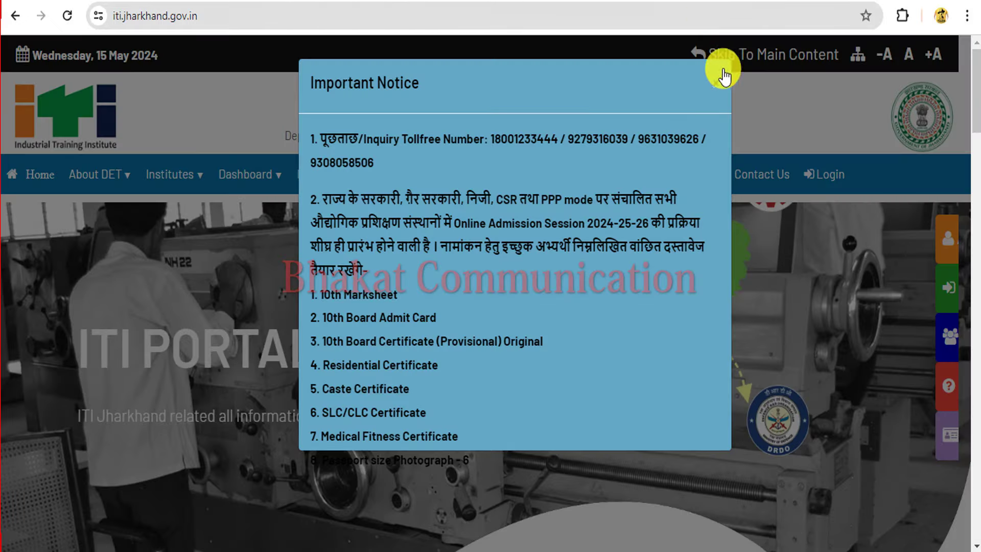
Dismiss the Important Notice on the Jharkhand ITI portal's home page and open the Online ITI Admission page
left_click(720, 78)
scroll(389, 220, "down", 5)
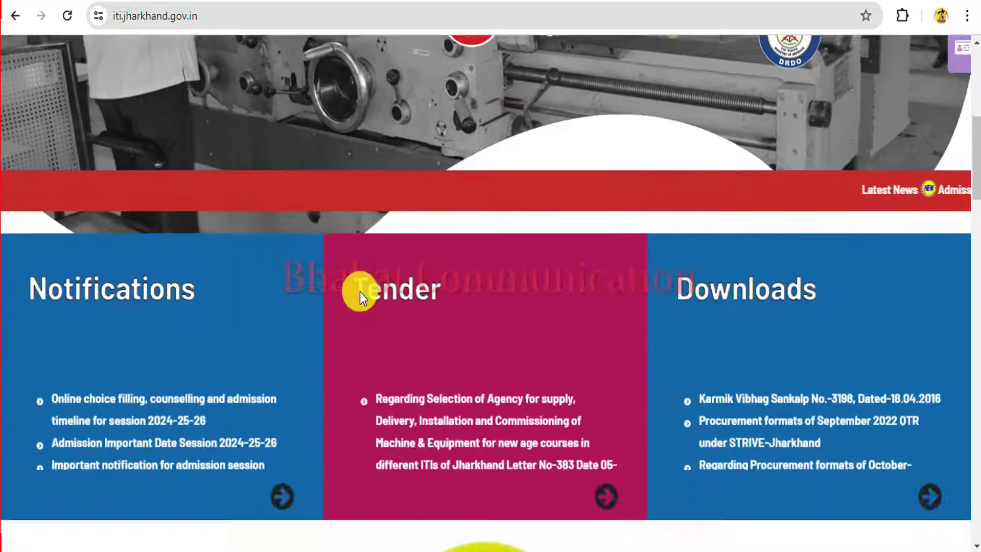
scroll(360, 292, "up", 5)
left_click(693, 174)
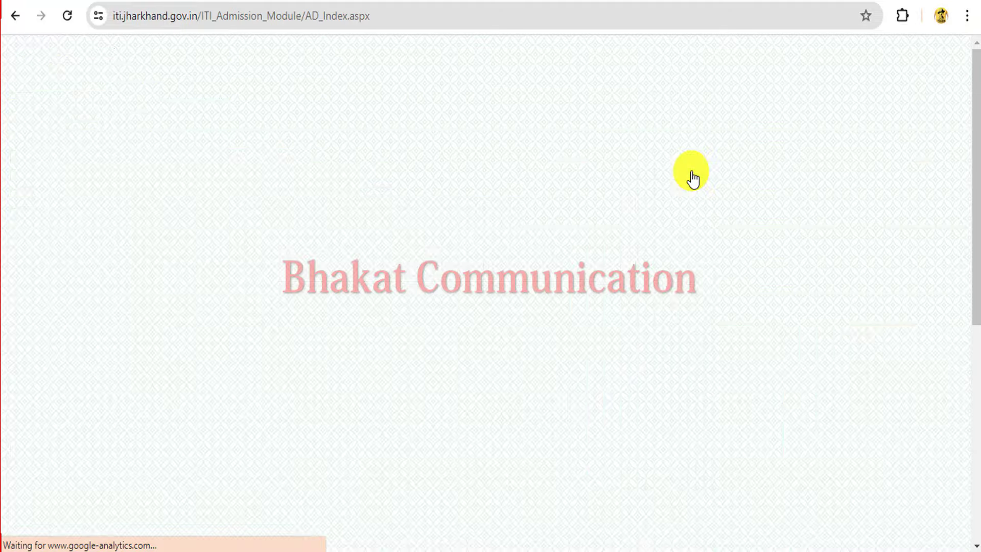
Review the 2024 admission schedule of events and tentative dates, along with the instruction section
scroll(440, 223, "down", 3)
scroll(439, 224, "up", 3)
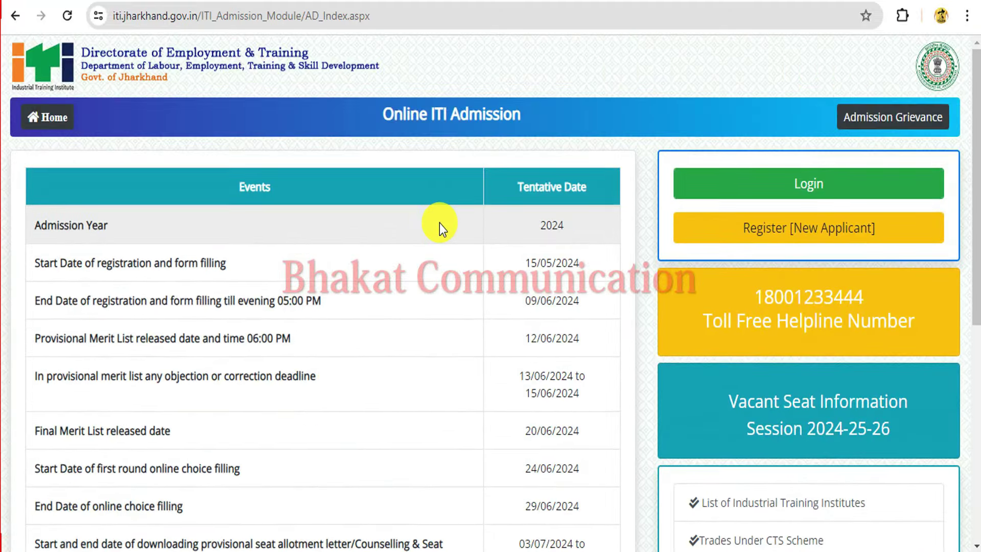
scroll(440, 223, "down", 5)
scroll(440, 222, "up", 5)
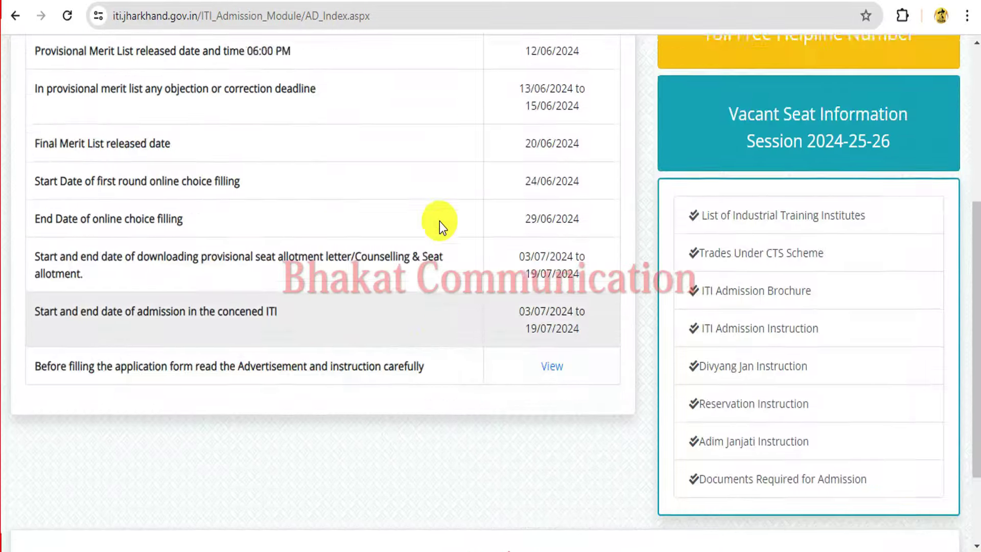
scroll(439, 222, "down", 5)
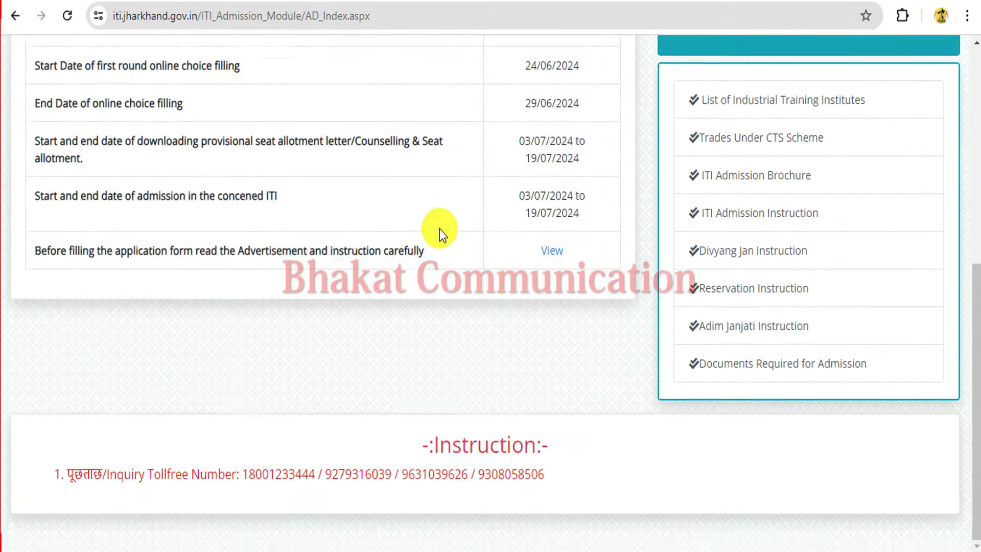
scroll(440, 231, "up", 5)
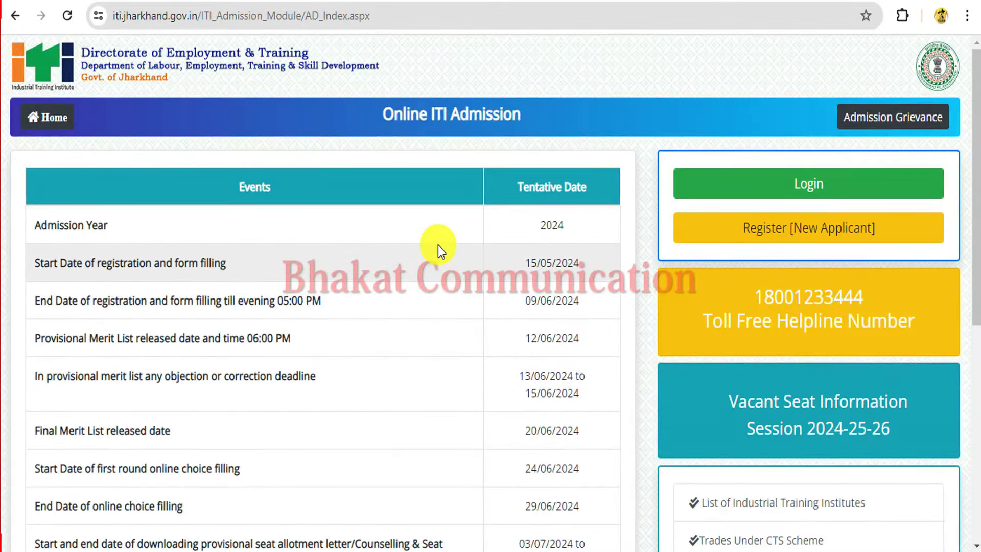